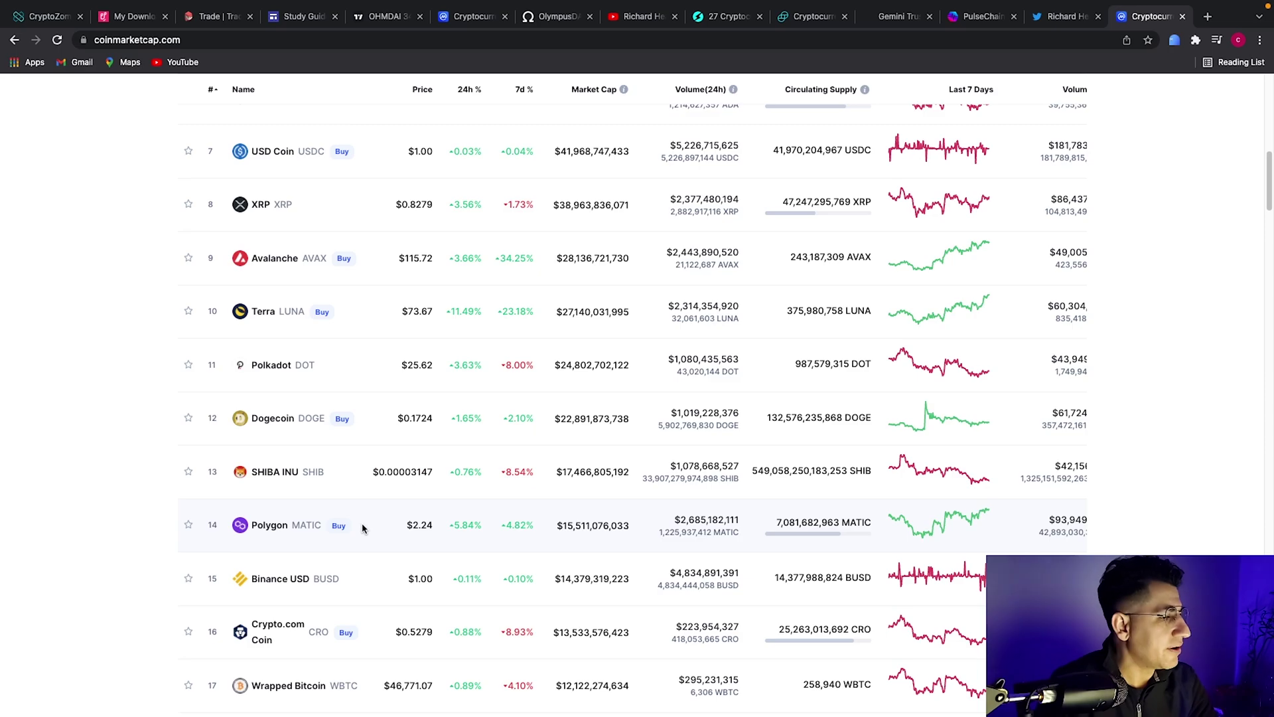
Switch to the PulseChain GitLab page and open the PulseChain-Testnet project from the PulseChain group.
scroll(363, 527, "up", 1)
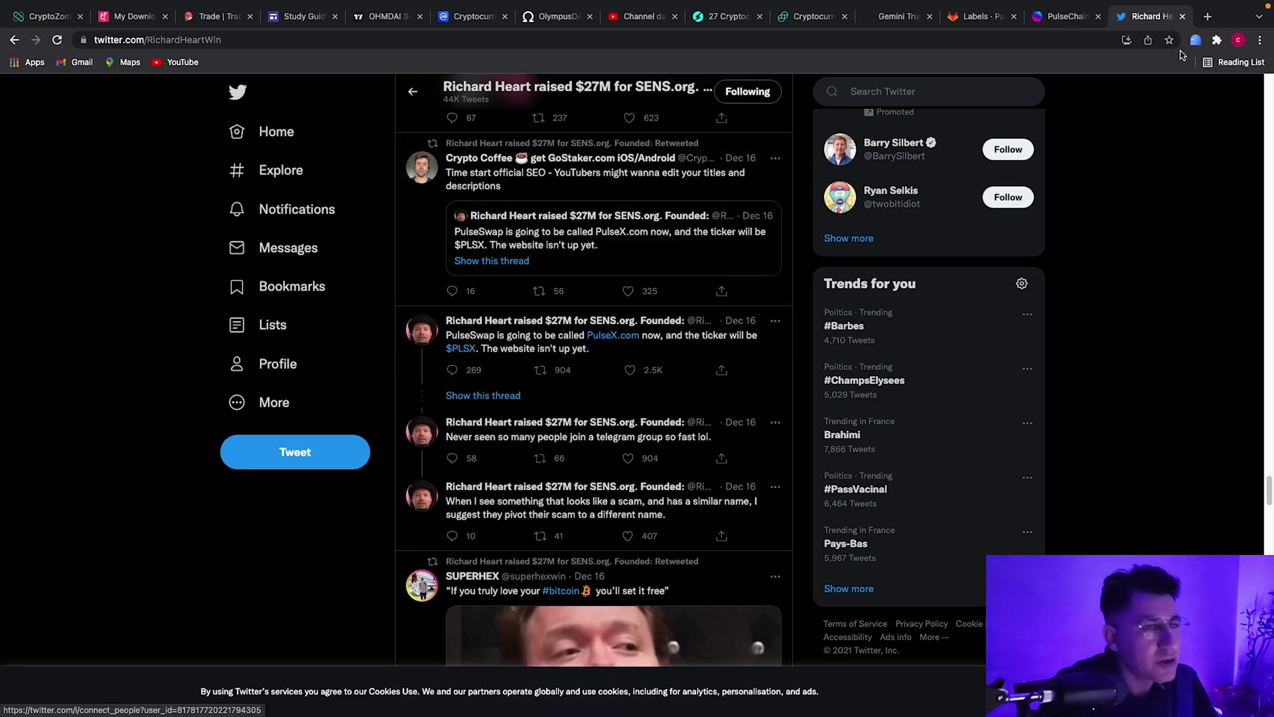
left_click(1062, 17)
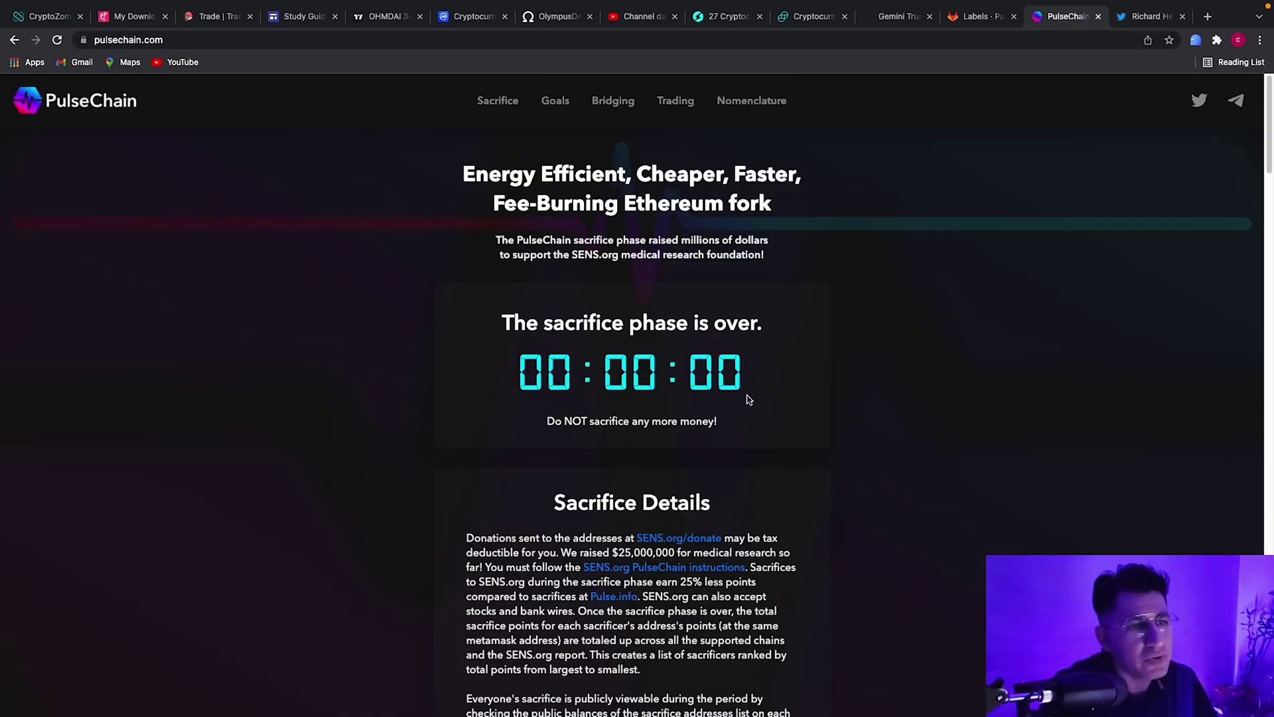
left_click(986, 17)
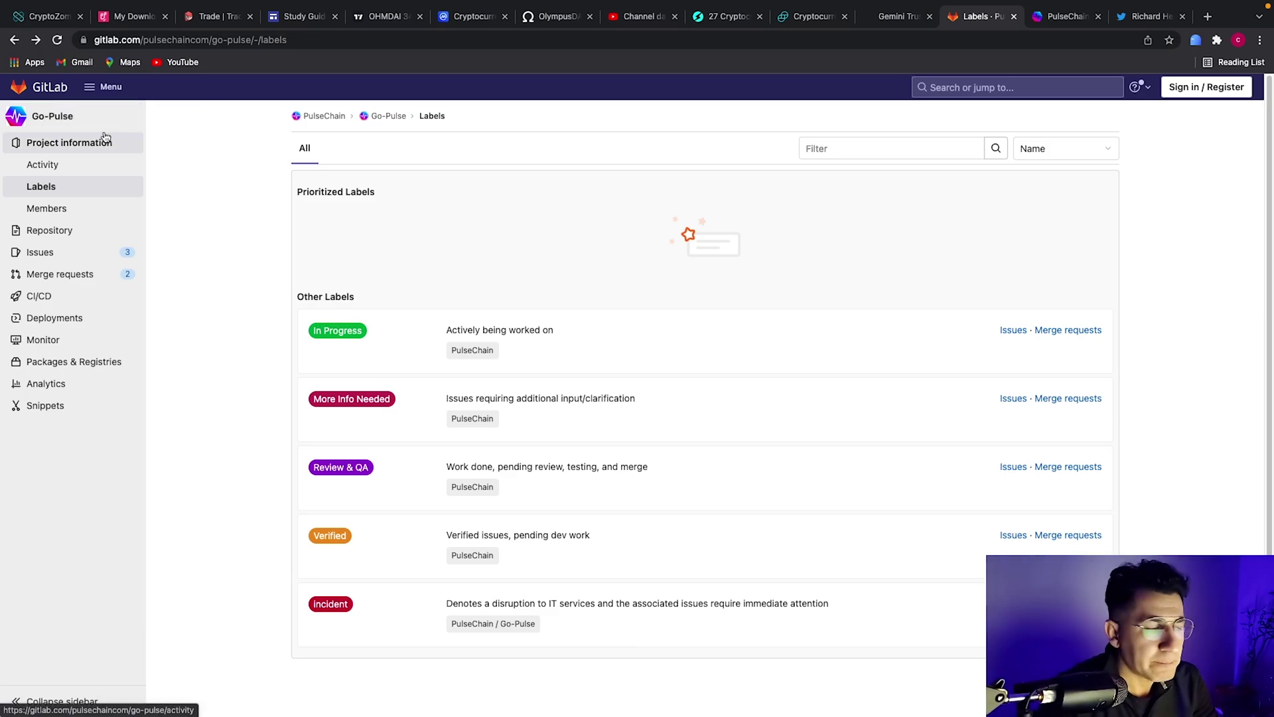
left_click(81, 126)
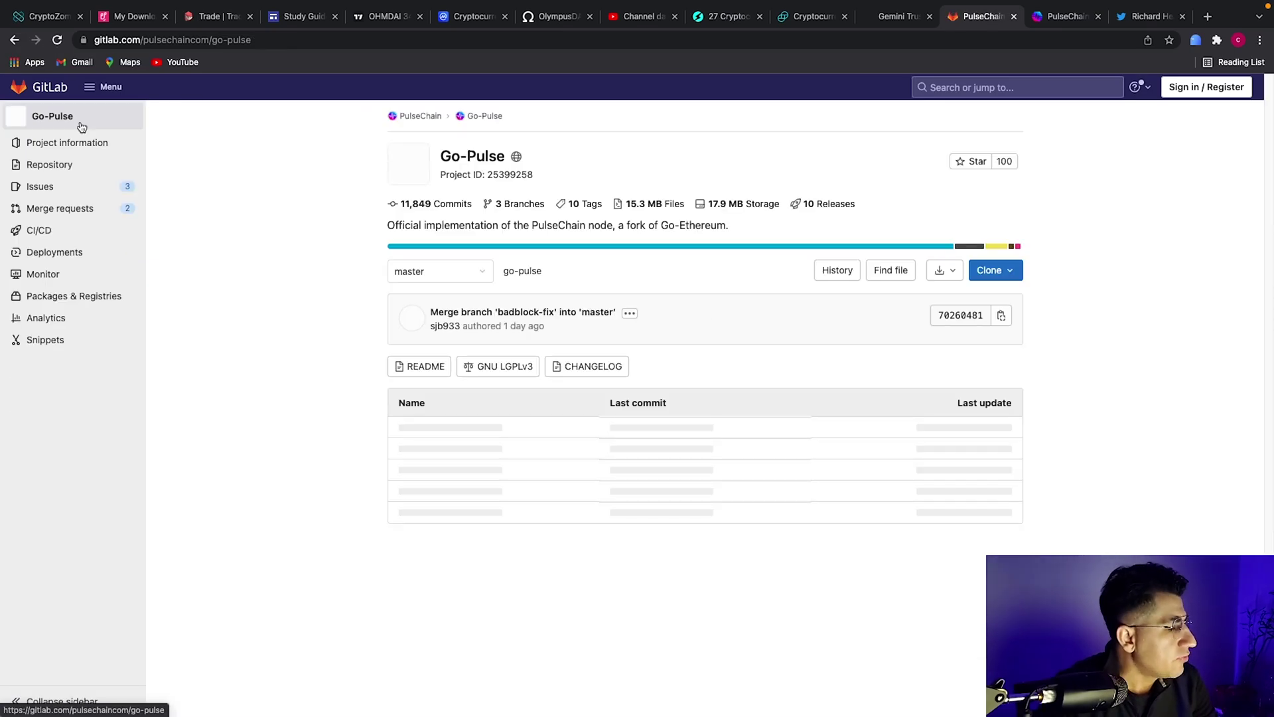
mouse_move(198, 143)
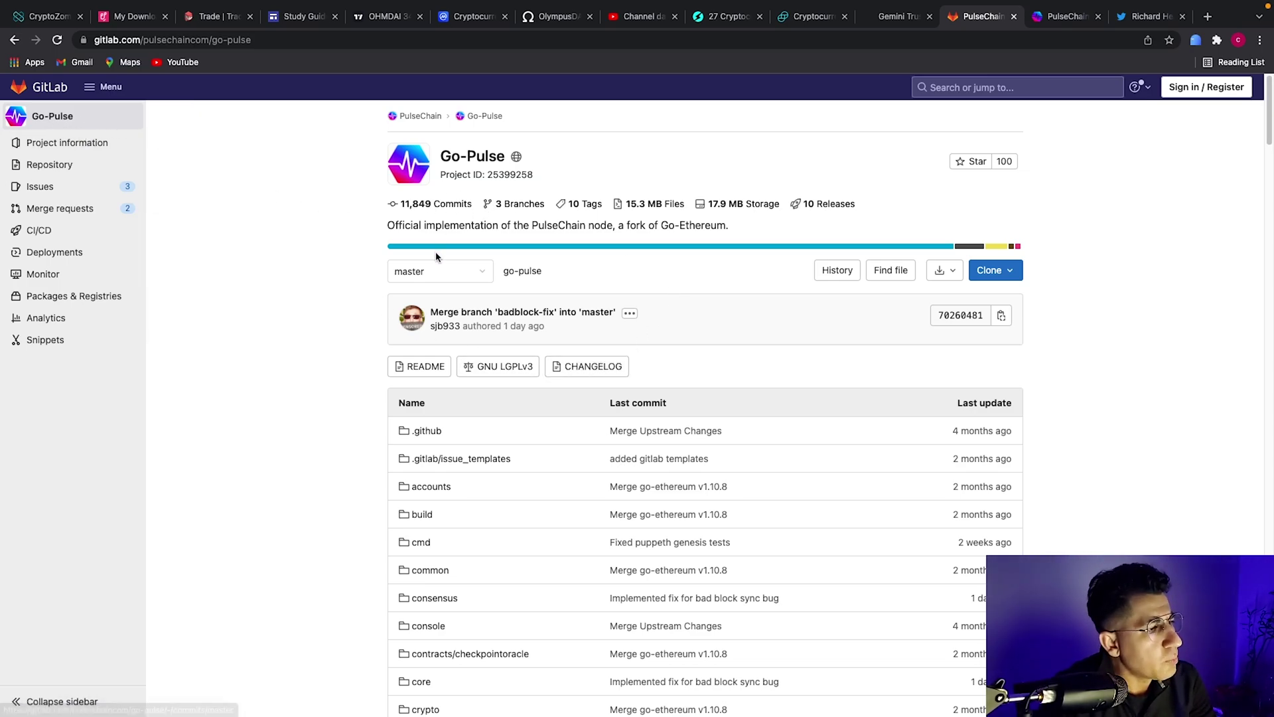
left_click(418, 116)
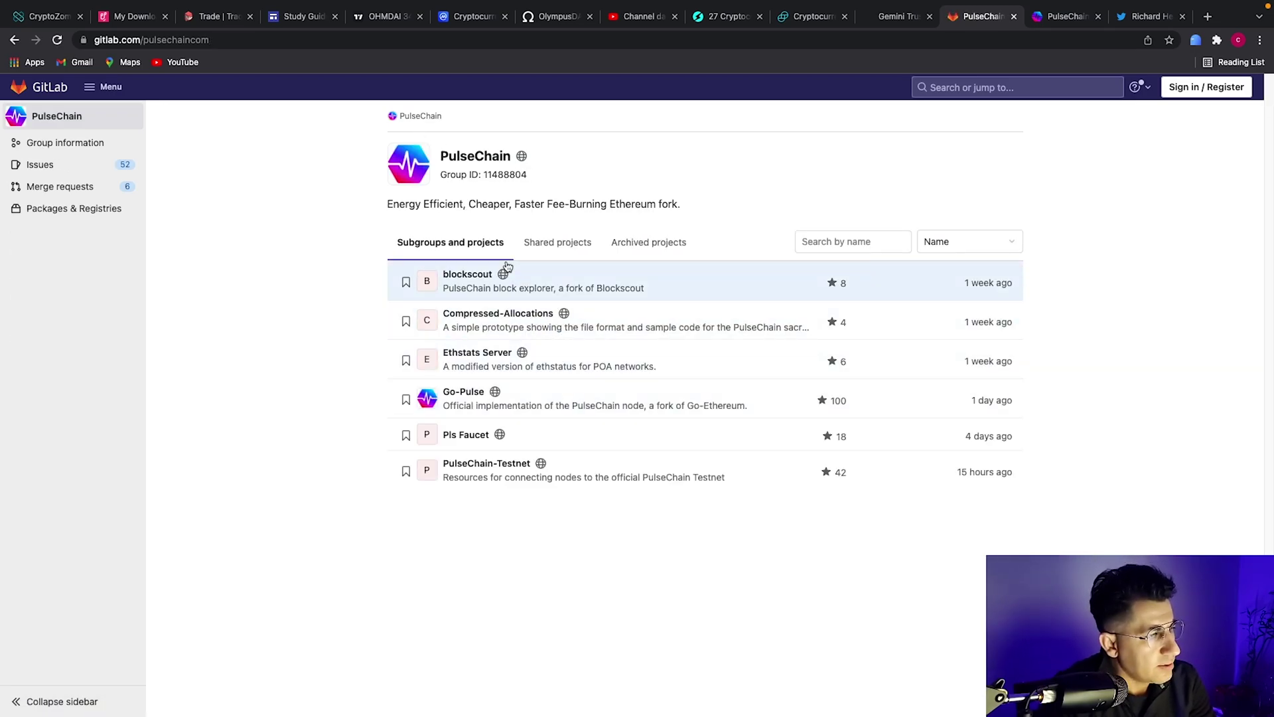
left_click(485, 464)
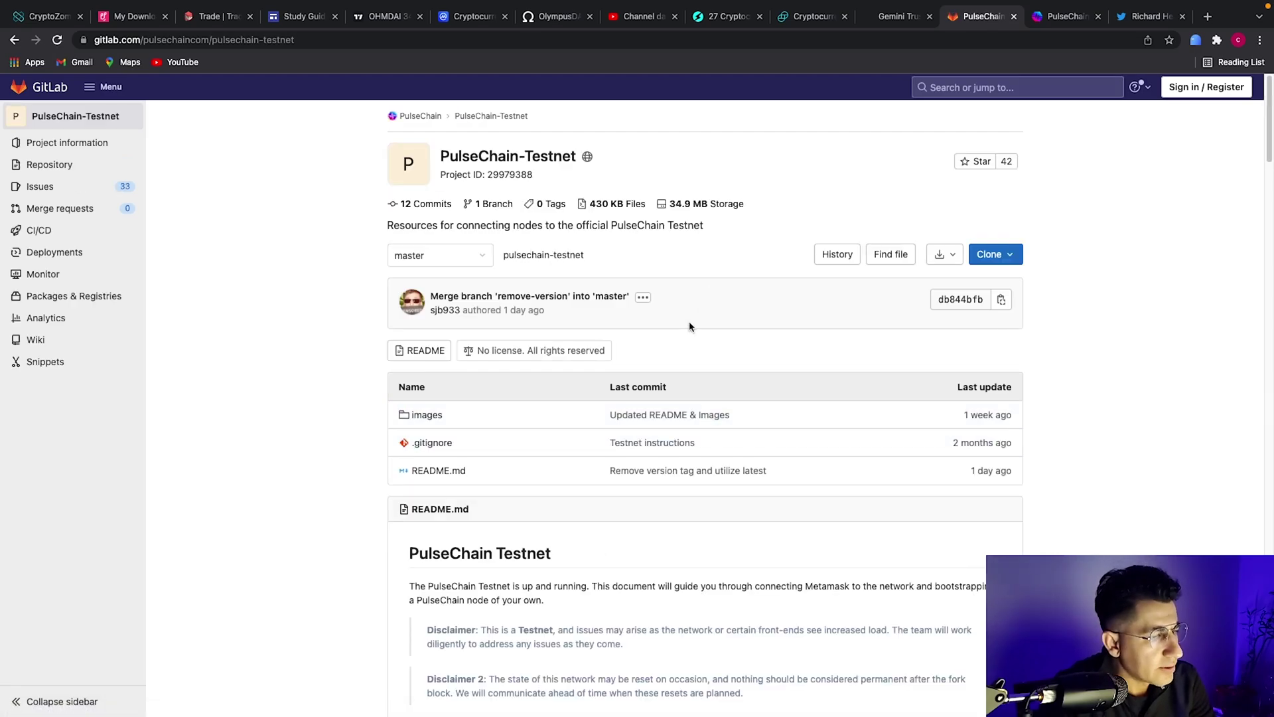
Find the Connecting Metamask instructions in the testnet README and open MetaMask's form for adding a network.
scroll(689, 327, "down", 10)
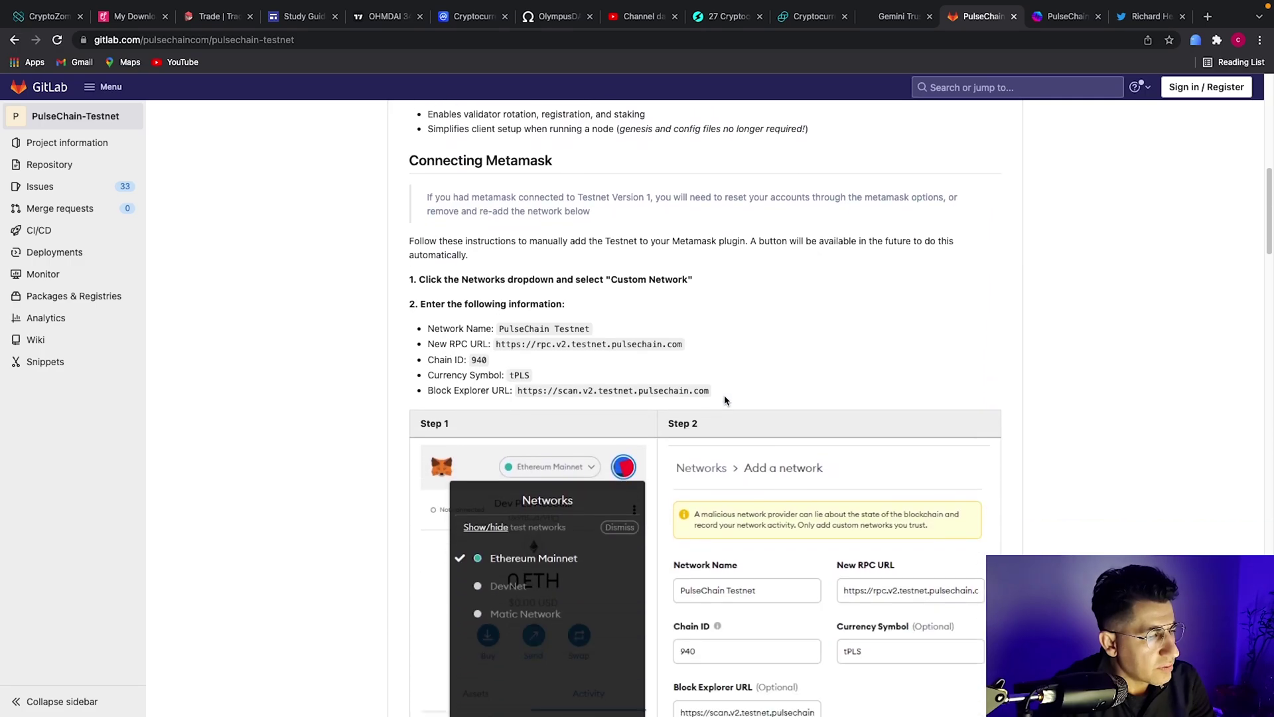
scroll(725, 392, "down", 1)
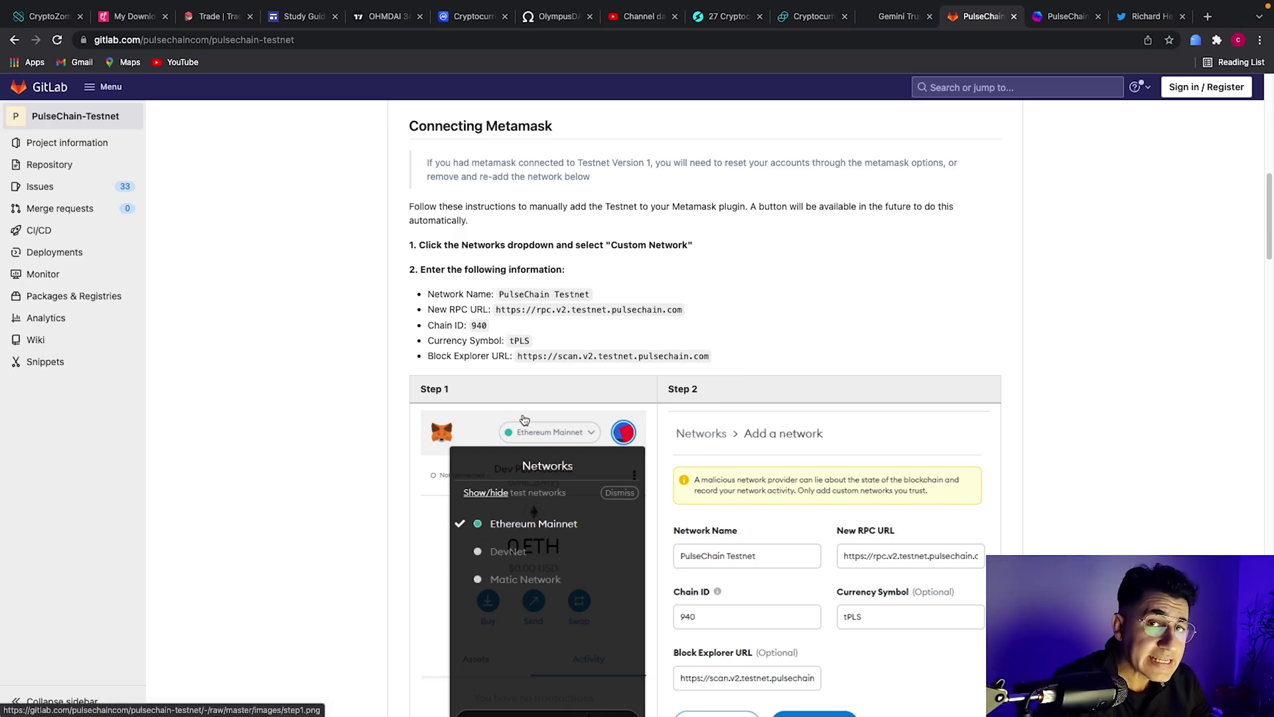
scroll(524, 420, "down", 4)
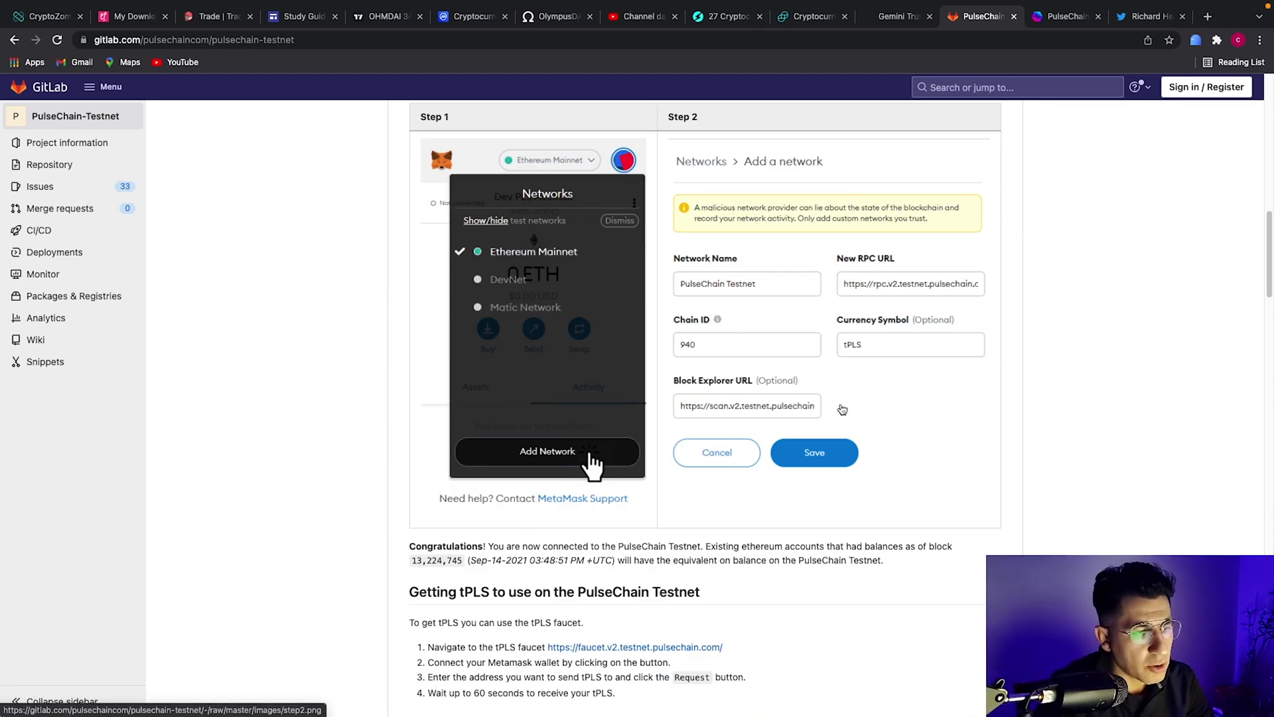
scroll(687, 409, "down", 4)
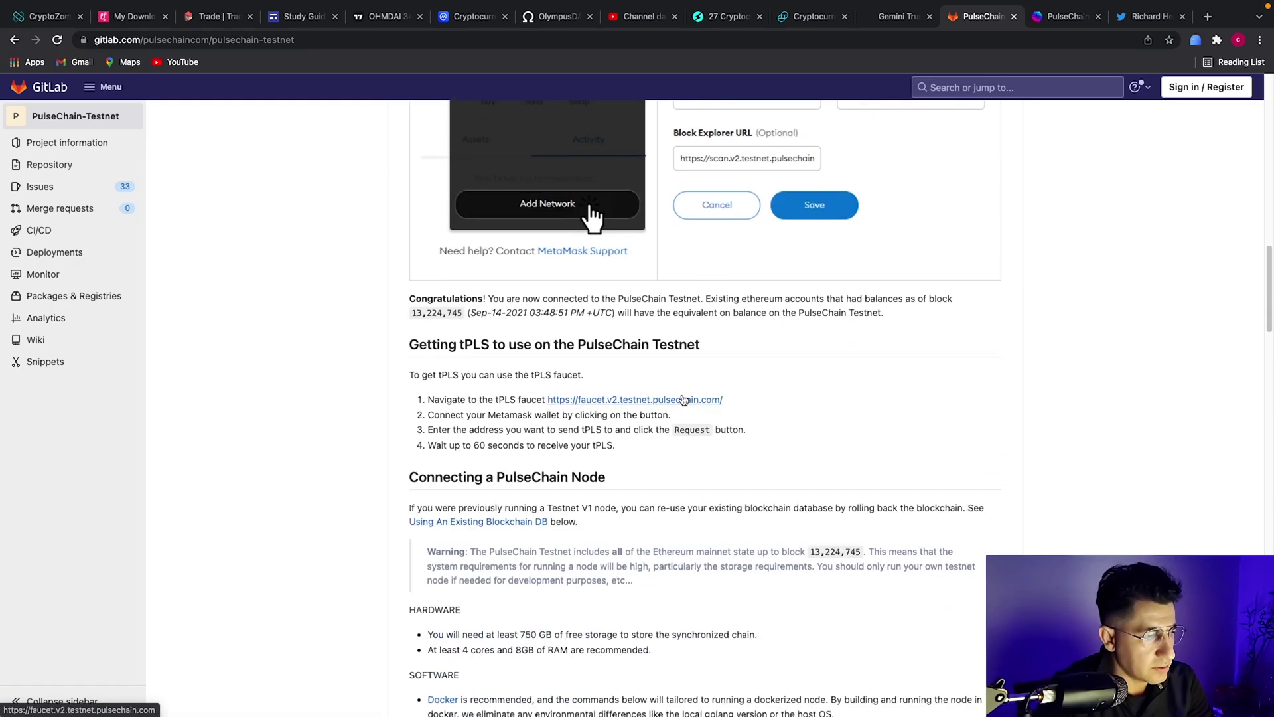
scroll(482, 405, "up", 9)
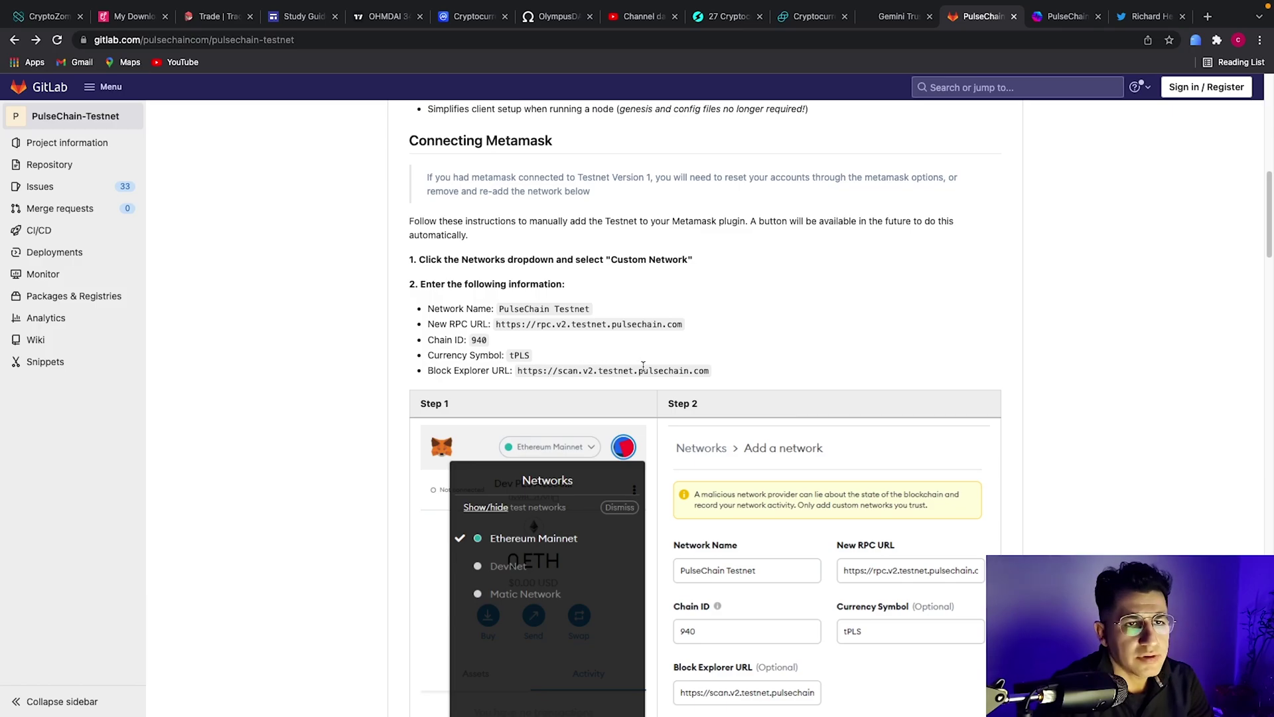
left_click(1217, 40)
left_click(1086, 161)
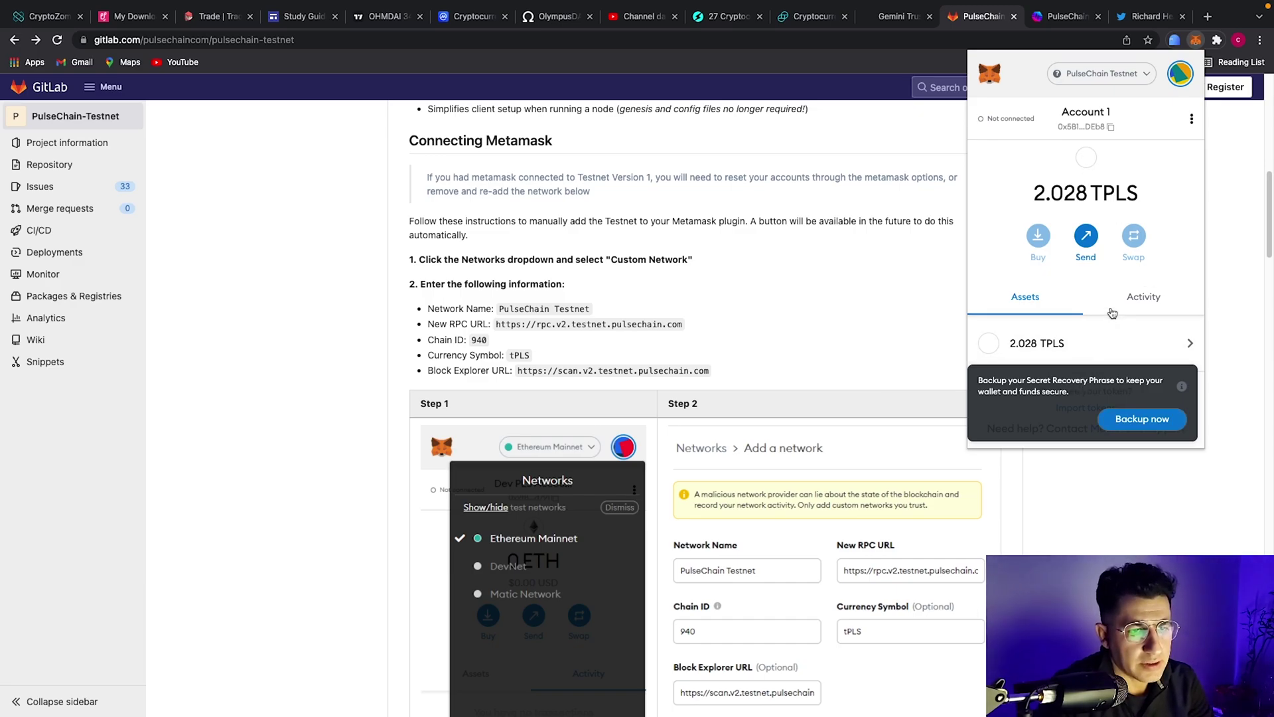
left_click(1134, 75)
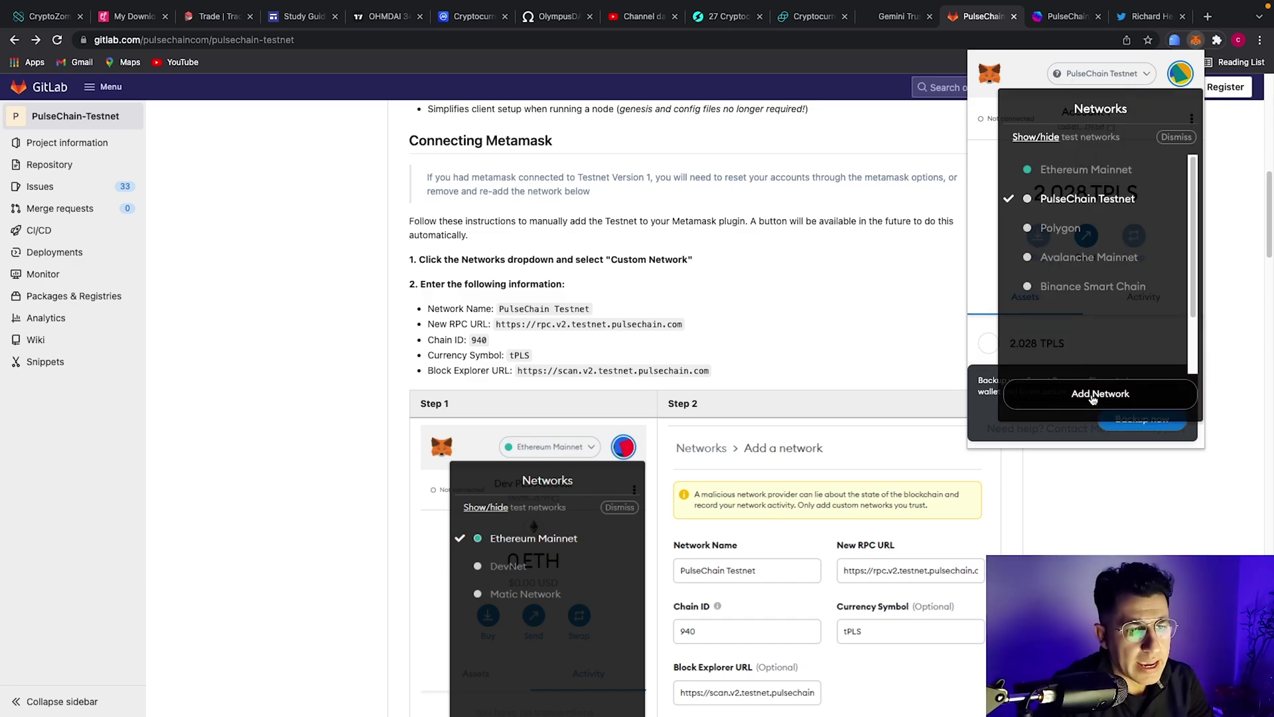
left_click(1099, 393)
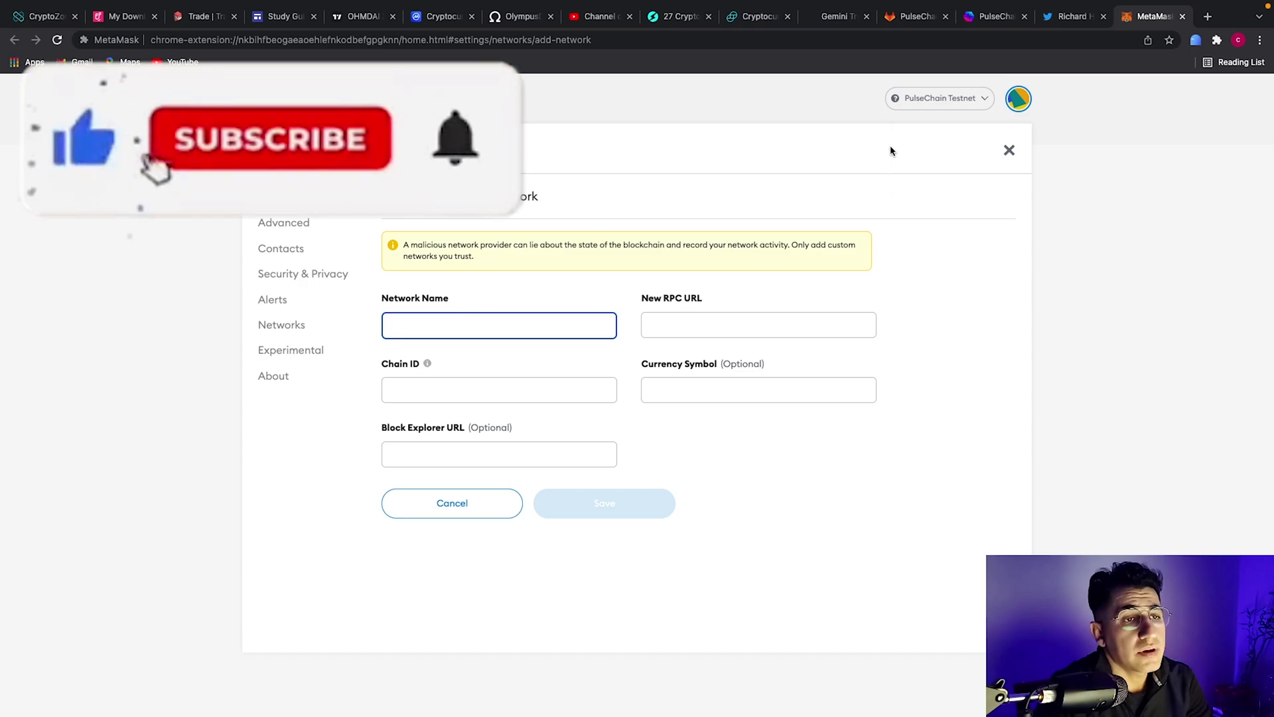
Copy the network name "PulseChain Testnet" from the GitLab README into the new network's name in MetaMask.
left_click(908, 20)
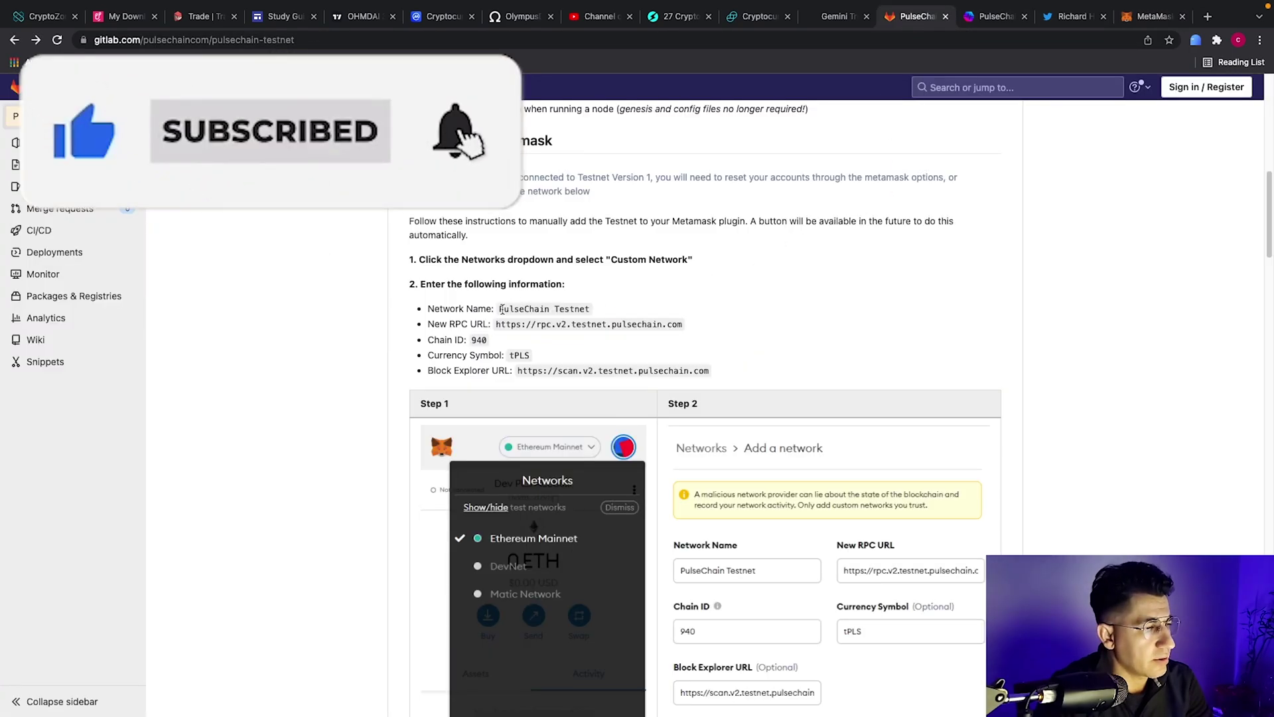
left_click_drag(498, 308, 611, 312)
key("ctrl+c")
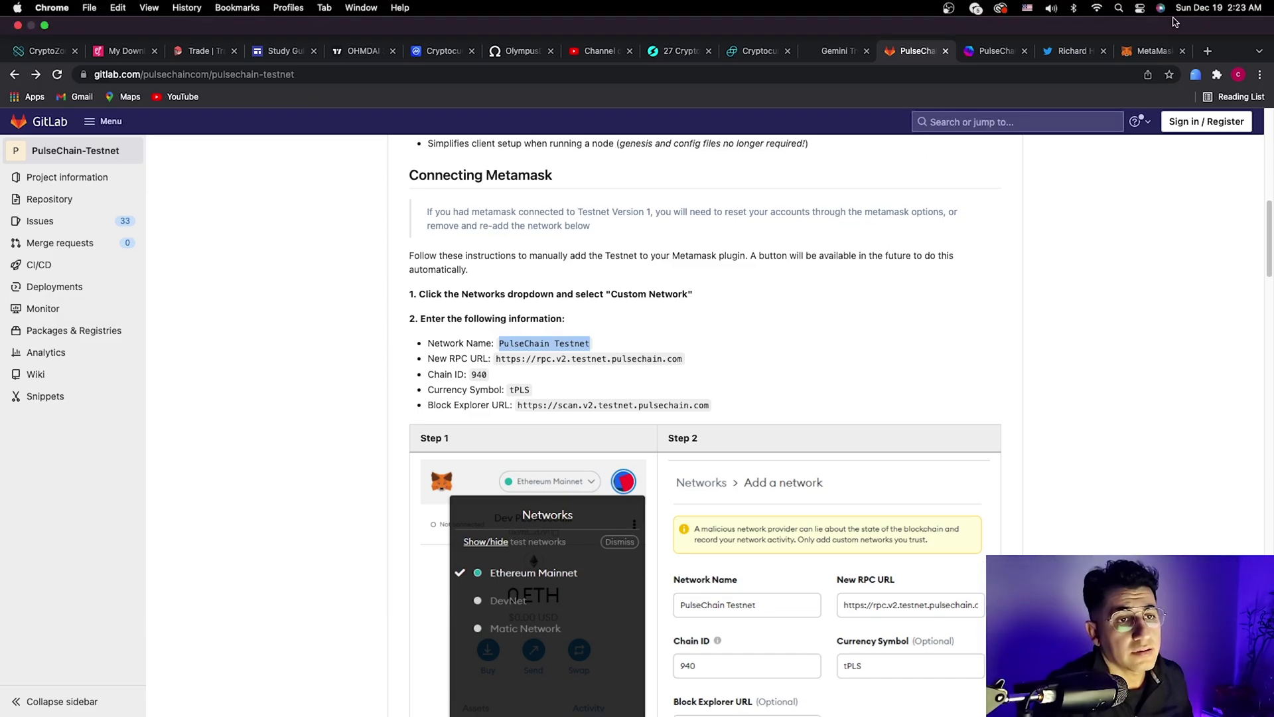
left_click(1154, 16)
left_click(441, 329)
key("ctrl+v")
left_click(930, 19)
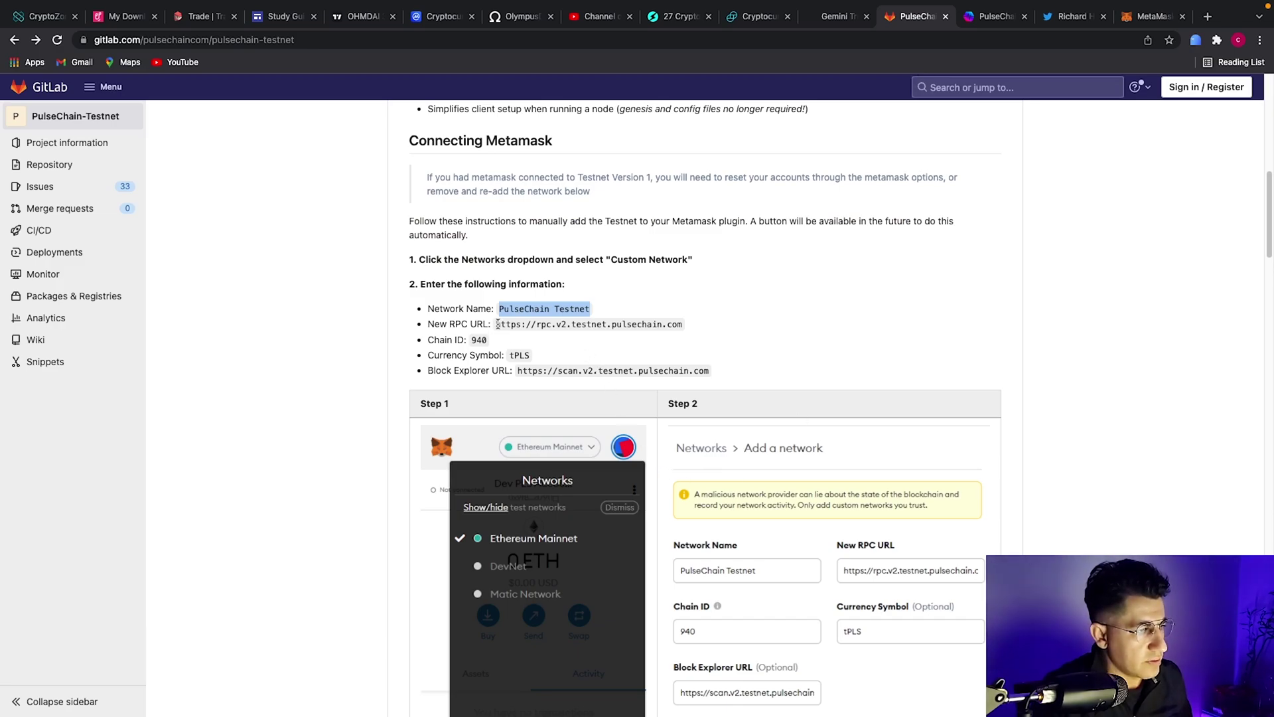
left_click_drag(497, 324, 717, 328)
key("ctrl+c")
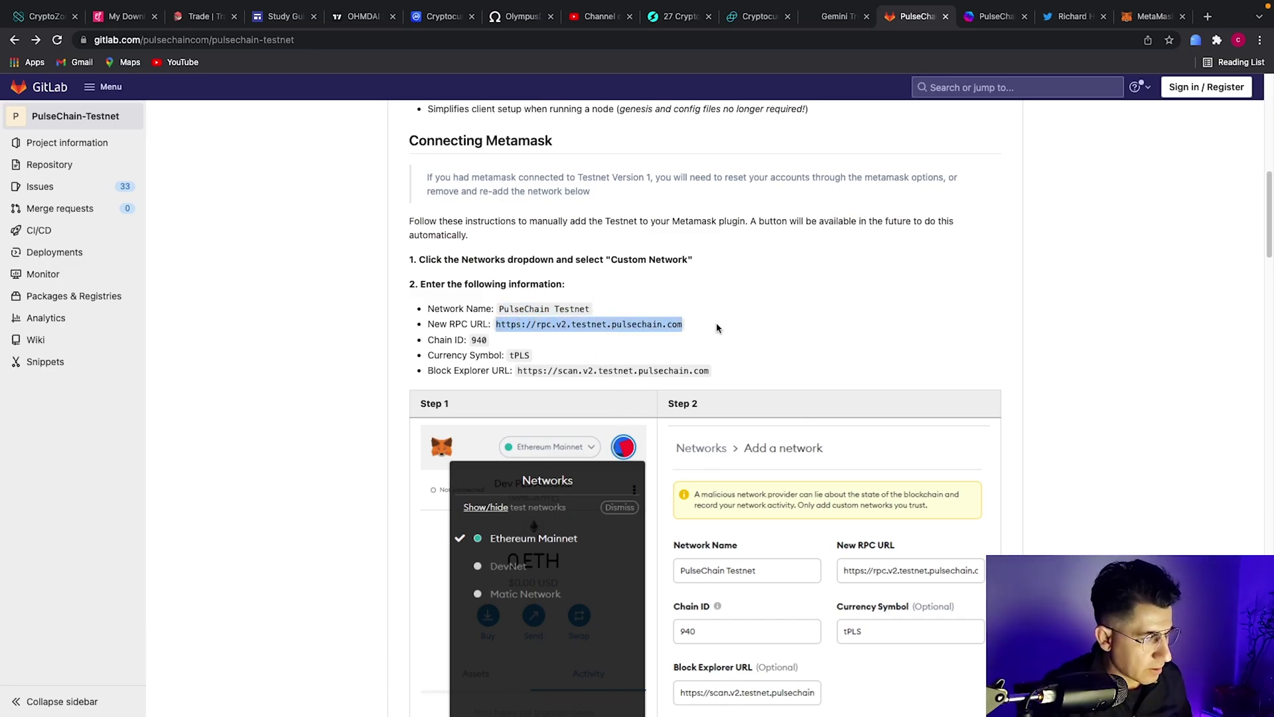
left_click(1154, 16)
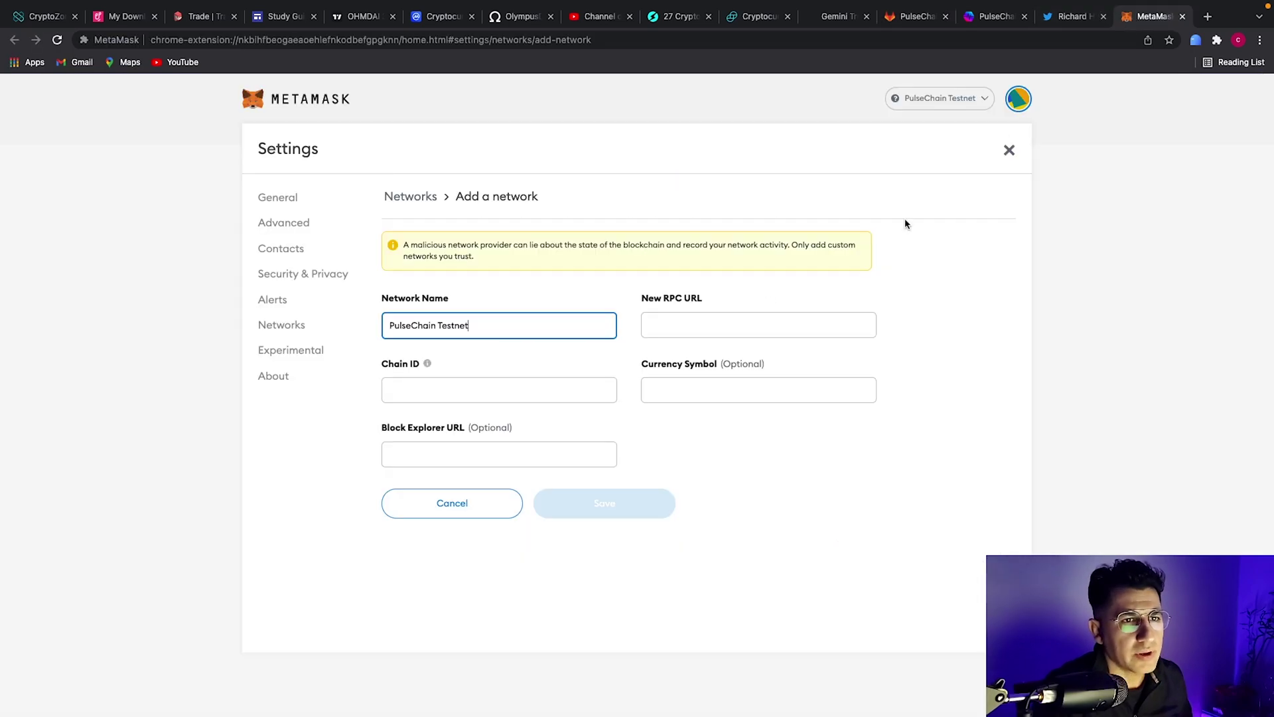
left_click(691, 322)
key("ctrl+v")
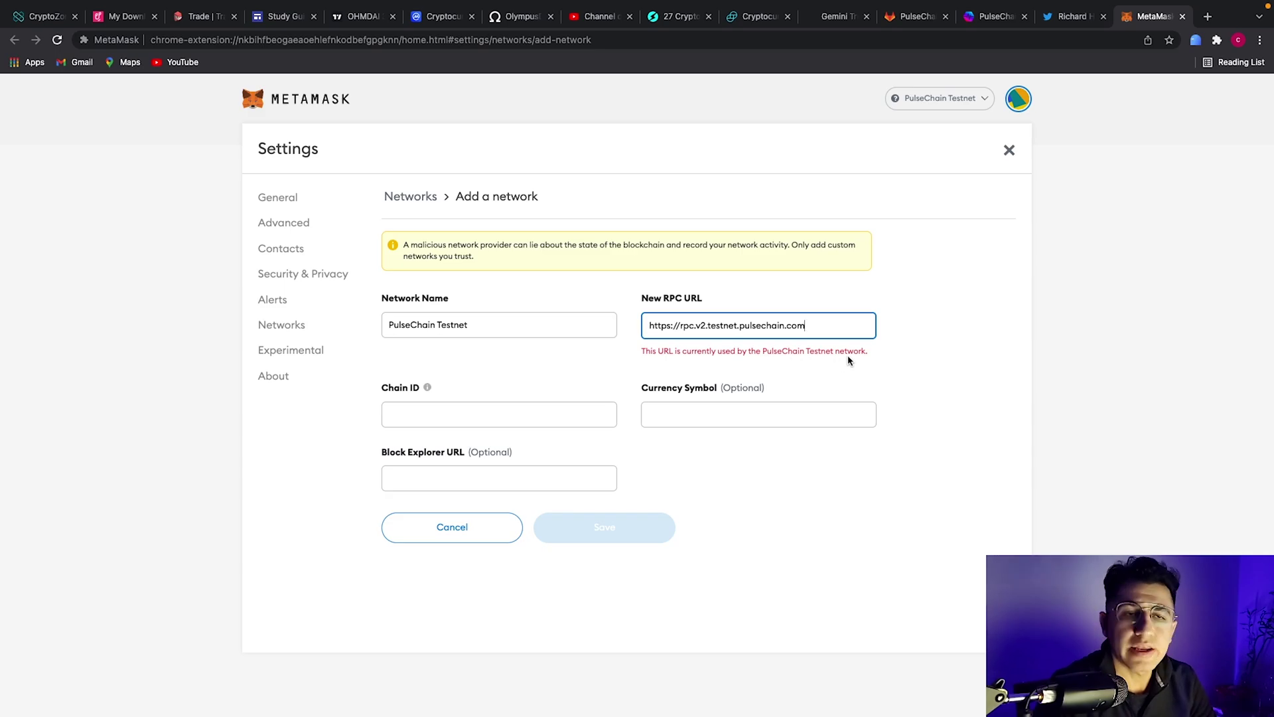
Check which network the MetaMask wallet is currently using.
left_click(1217, 40)
left_click(1085, 126)
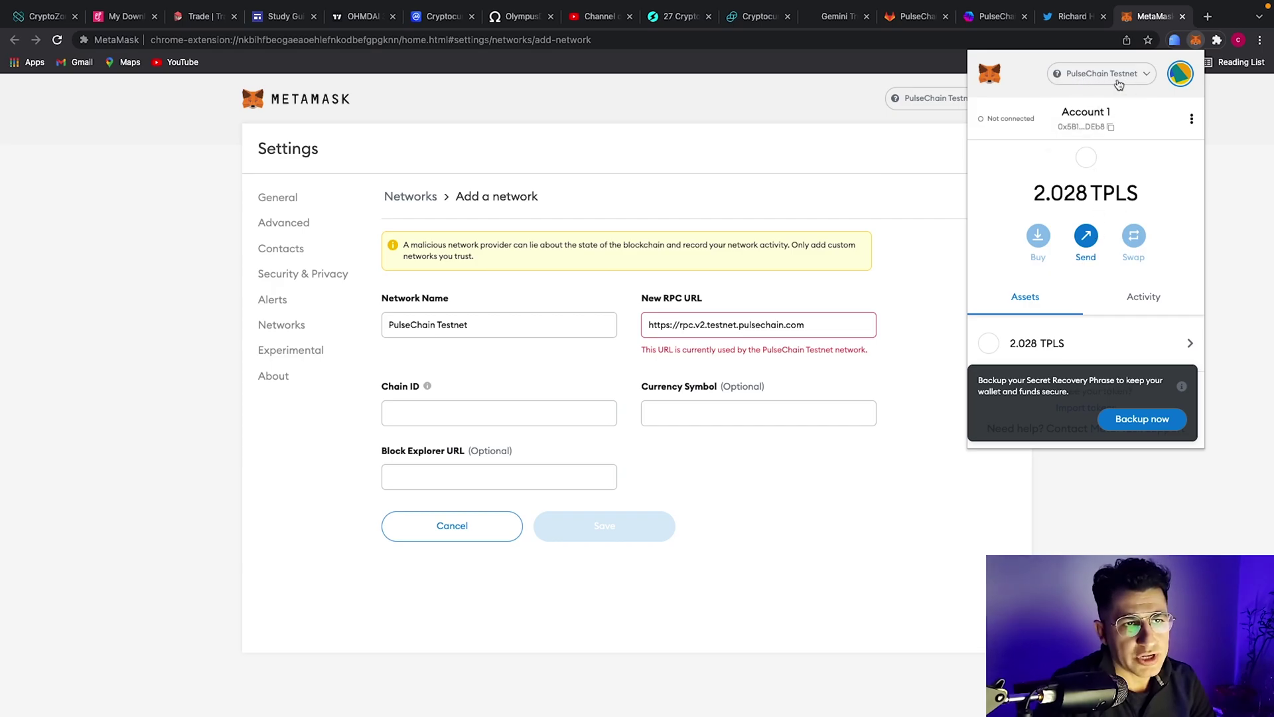
left_click(1243, 141)
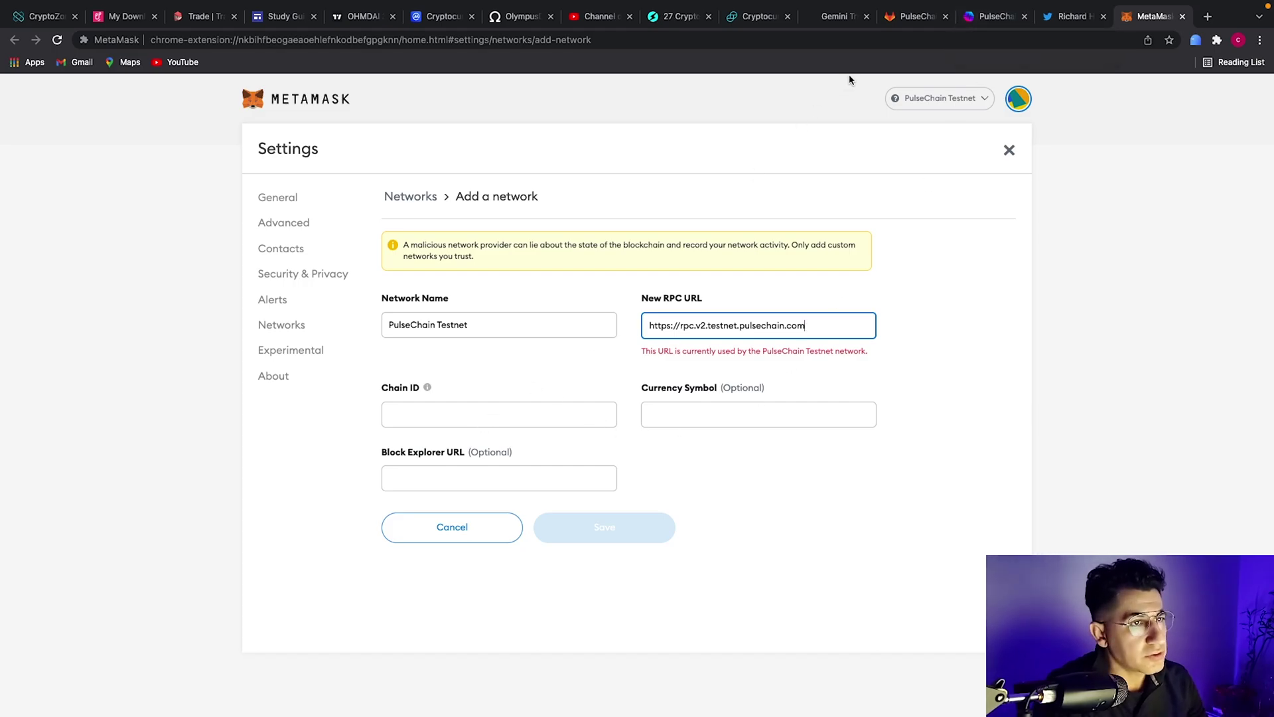
Copy the chain ID 940 from the README into MetaMask's new network form.
left_click(919, 17)
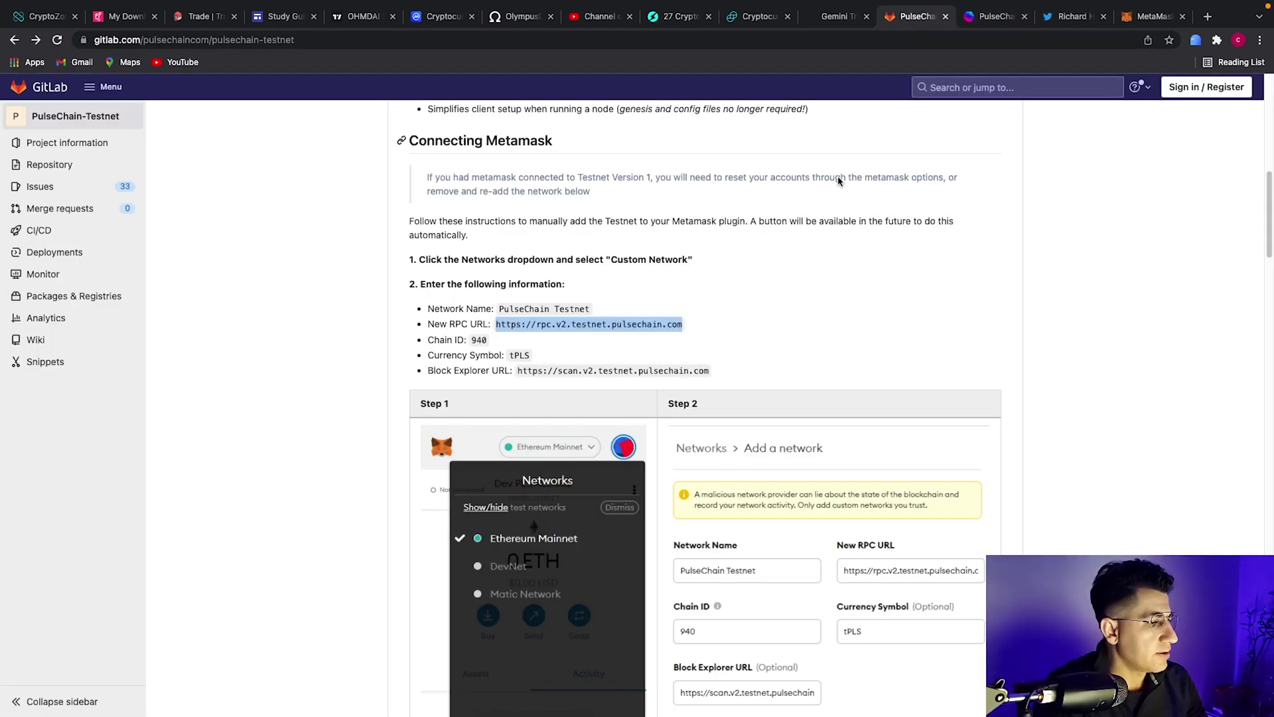
double_click(476, 339)
key("ctrl+c")
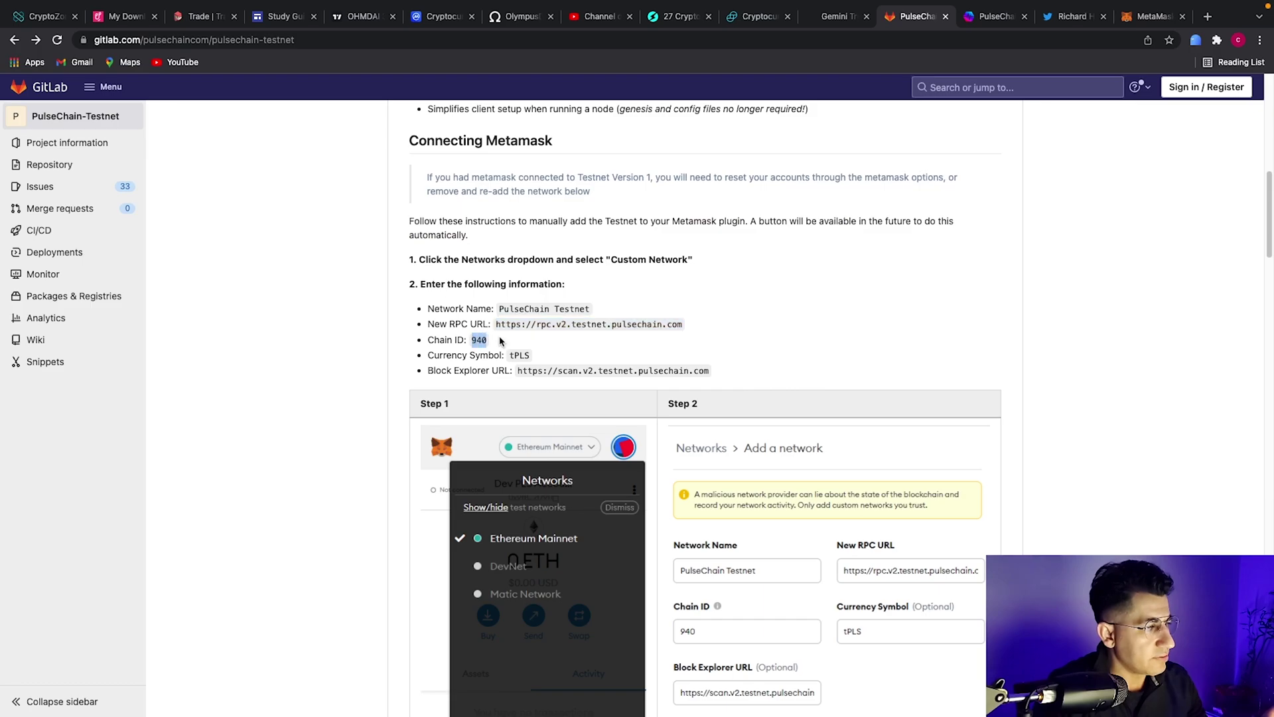
left_click(996, 16)
left_click(1154, 16)
left_click(433, 414)
key("ctrl+v")
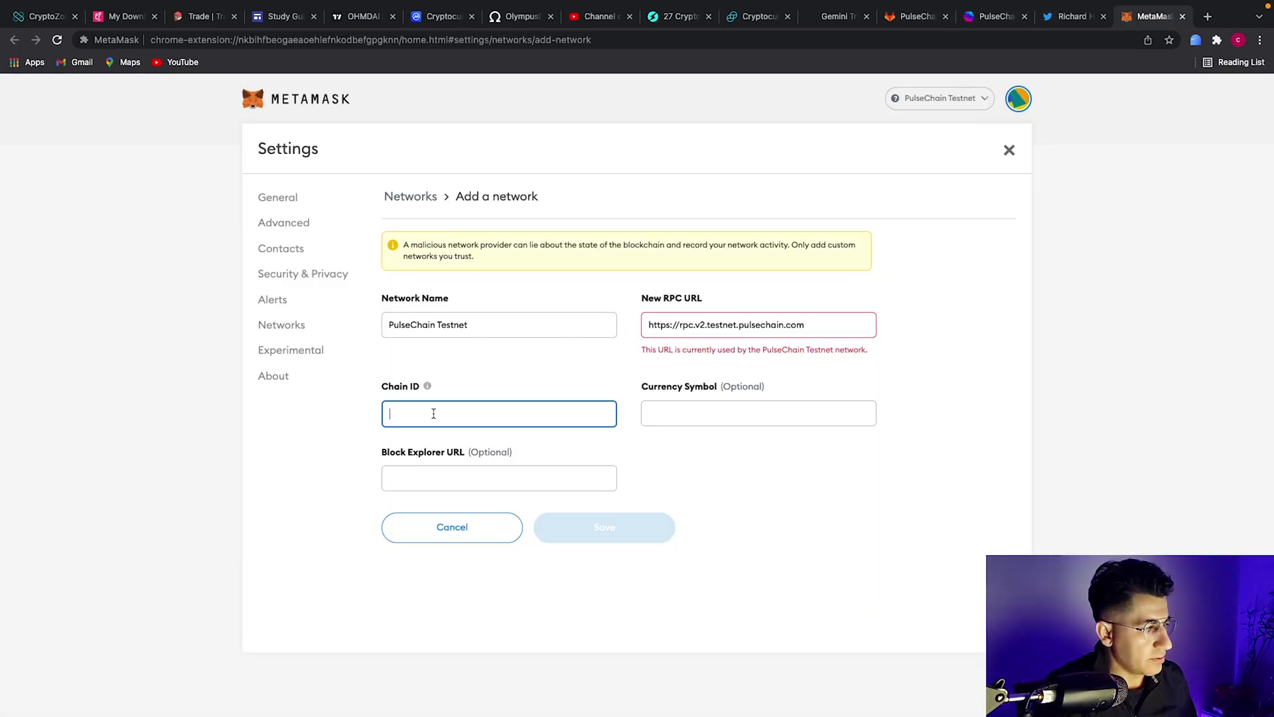
Copy the currency symbol tPLS from the README into MetaMask's new network form.
left_click(919, 16)
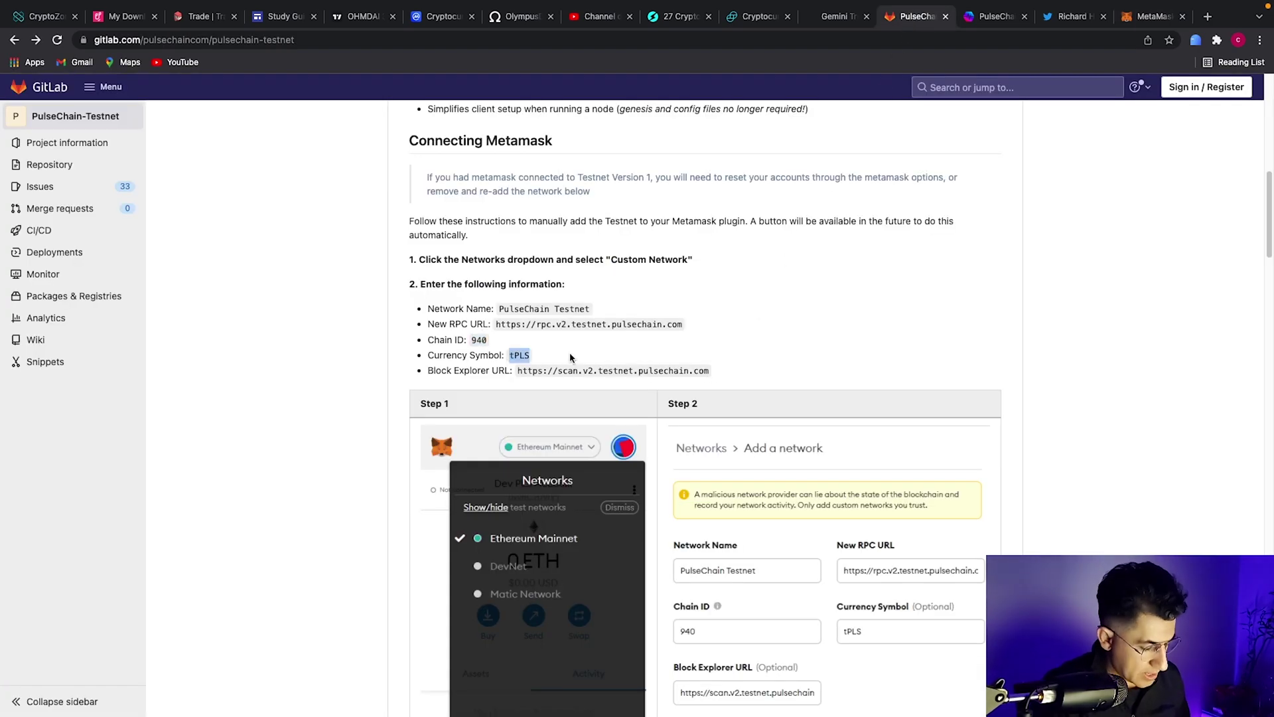
left_click(1155, 16)
left_click(660, 410)
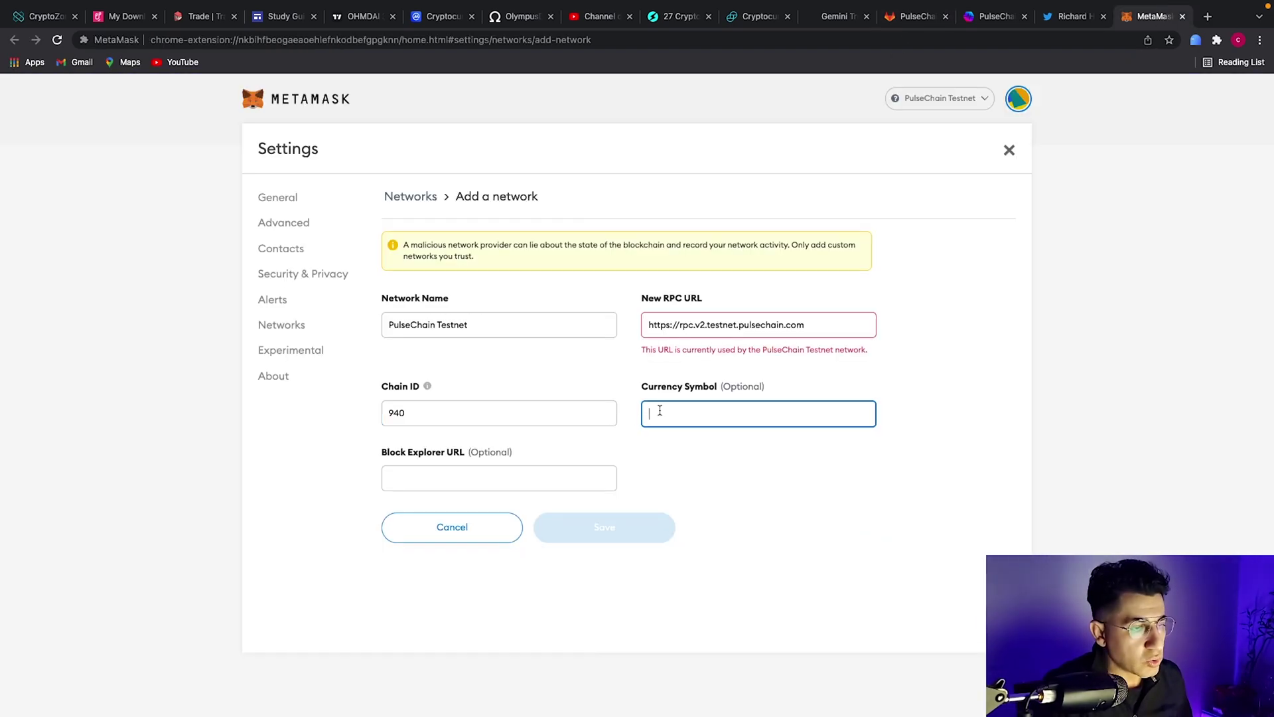
left_click(917, 16)
left_click_drag(517, 372, 818, 377)
key("ctrl+c")
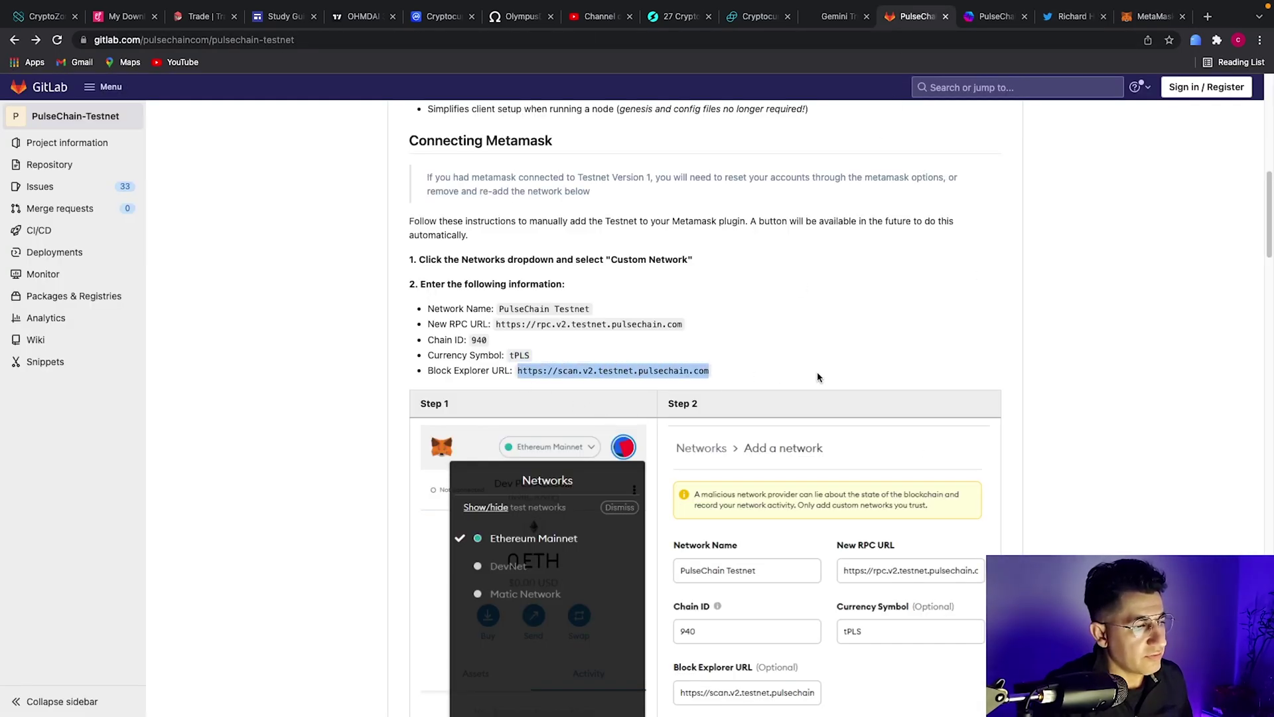
left_click(1135, 20)
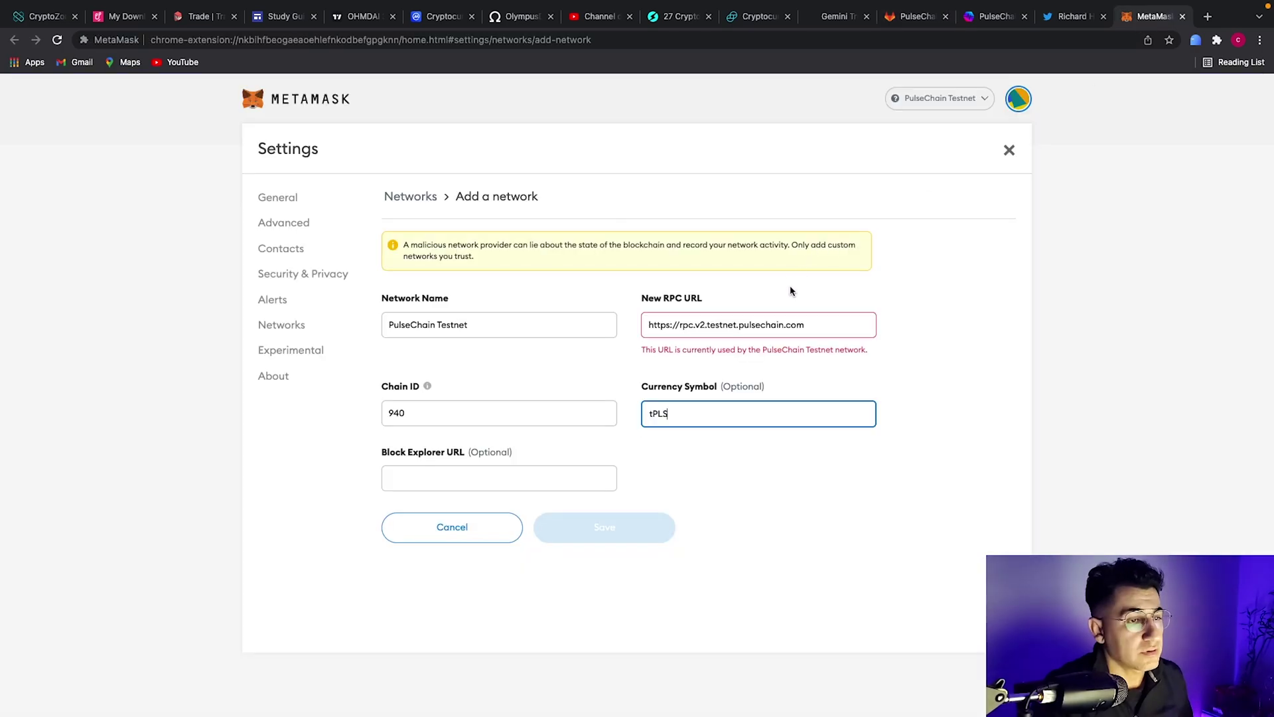
left_click(487, 476)
key("ctrl+v")
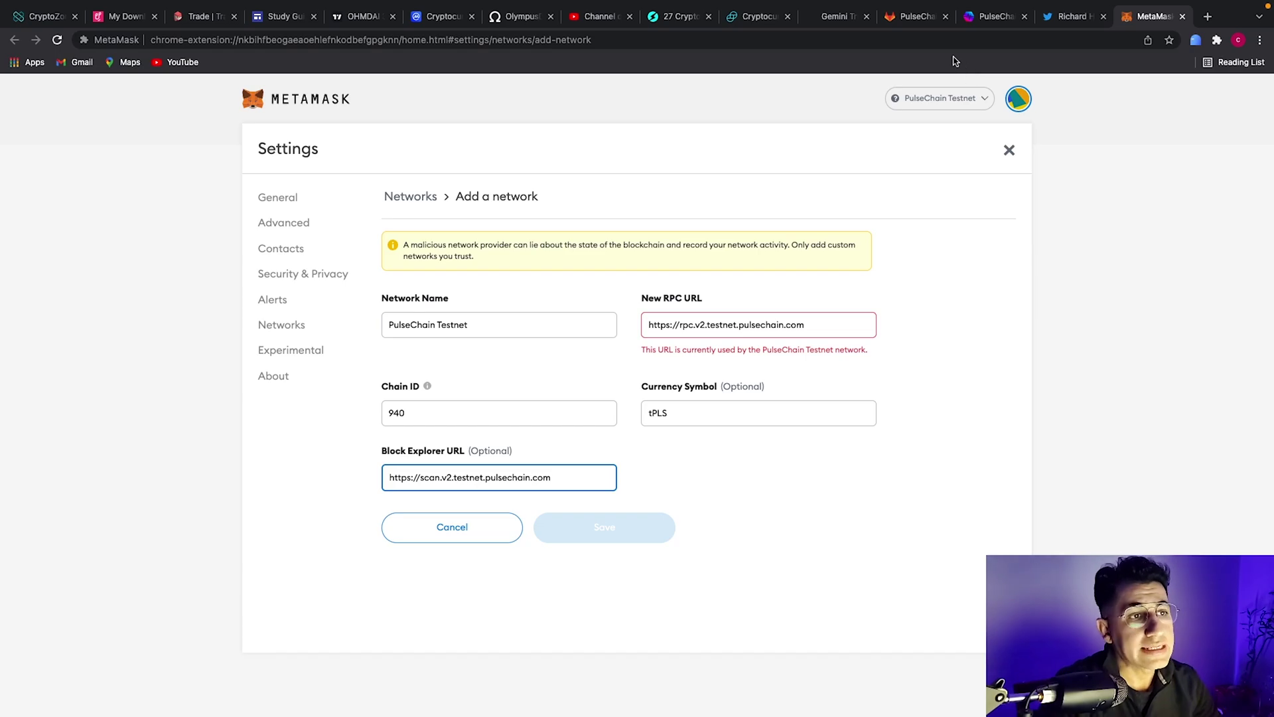
Review the README's instructions for getting tPLS from the PulseChain Testnet faucet.
left_click(928, 23)
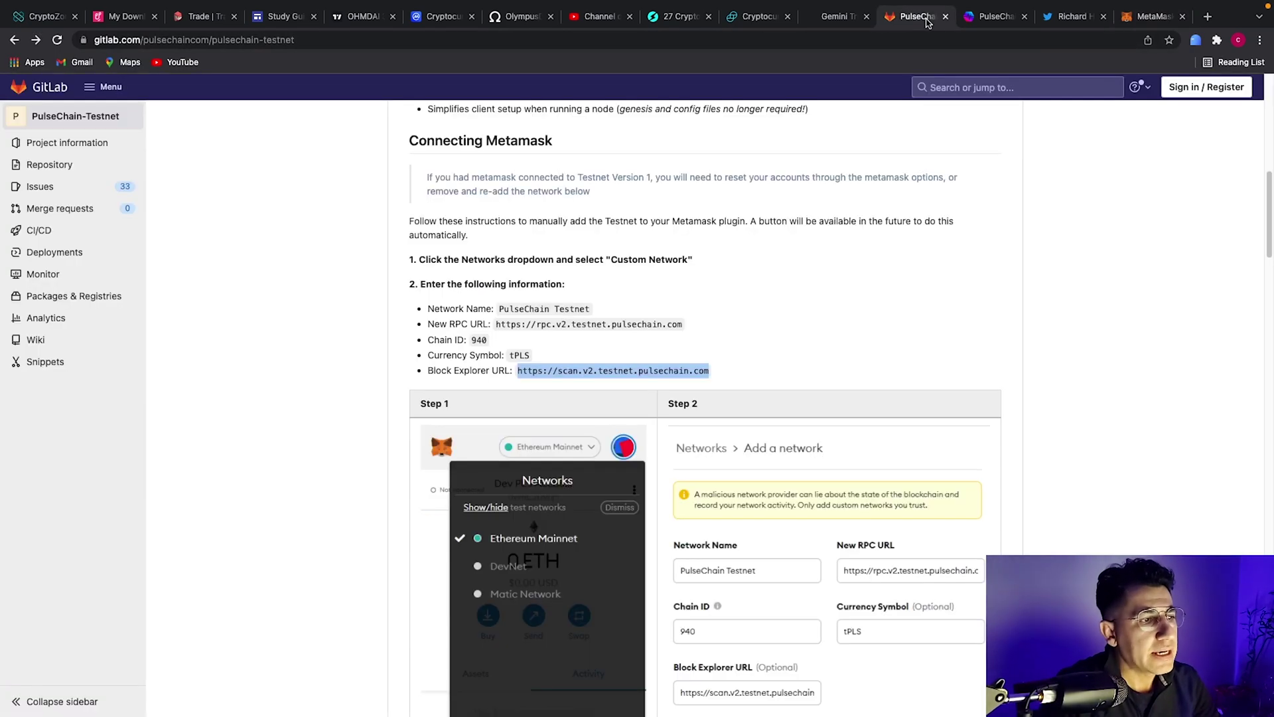
scroll(847, 510, "down", 1)
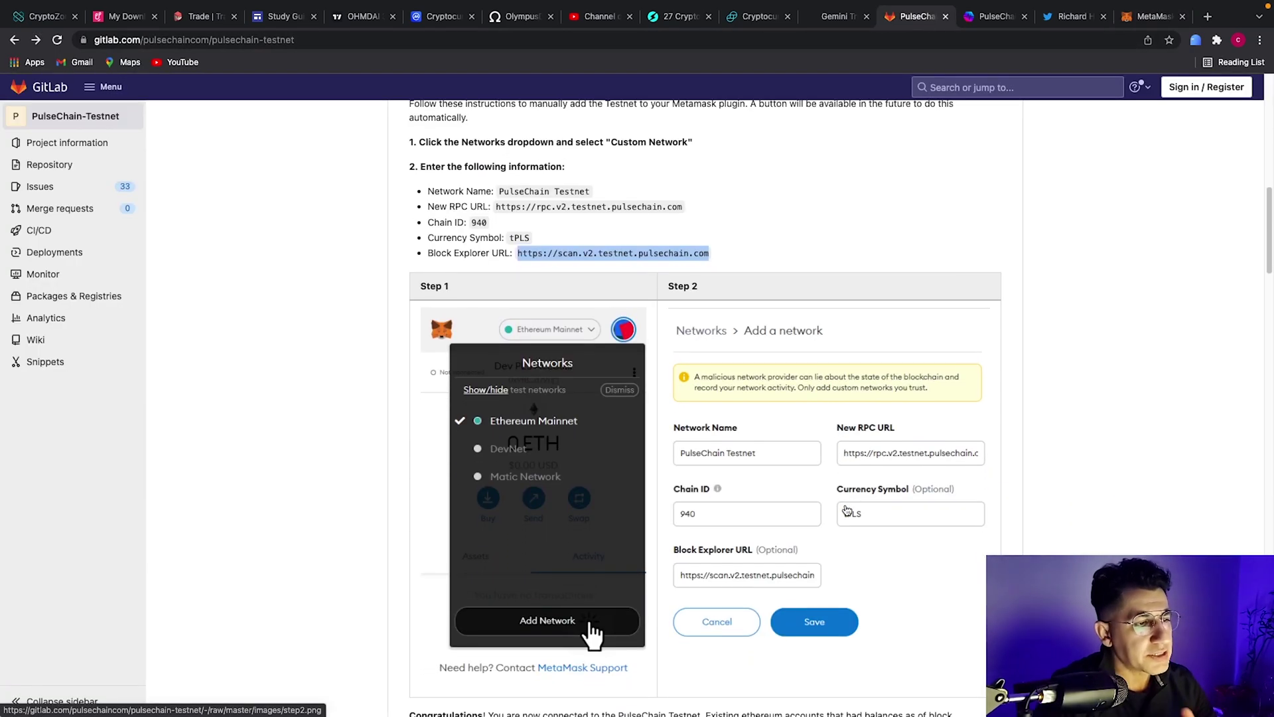
scroll(847, 510, "down", 10)
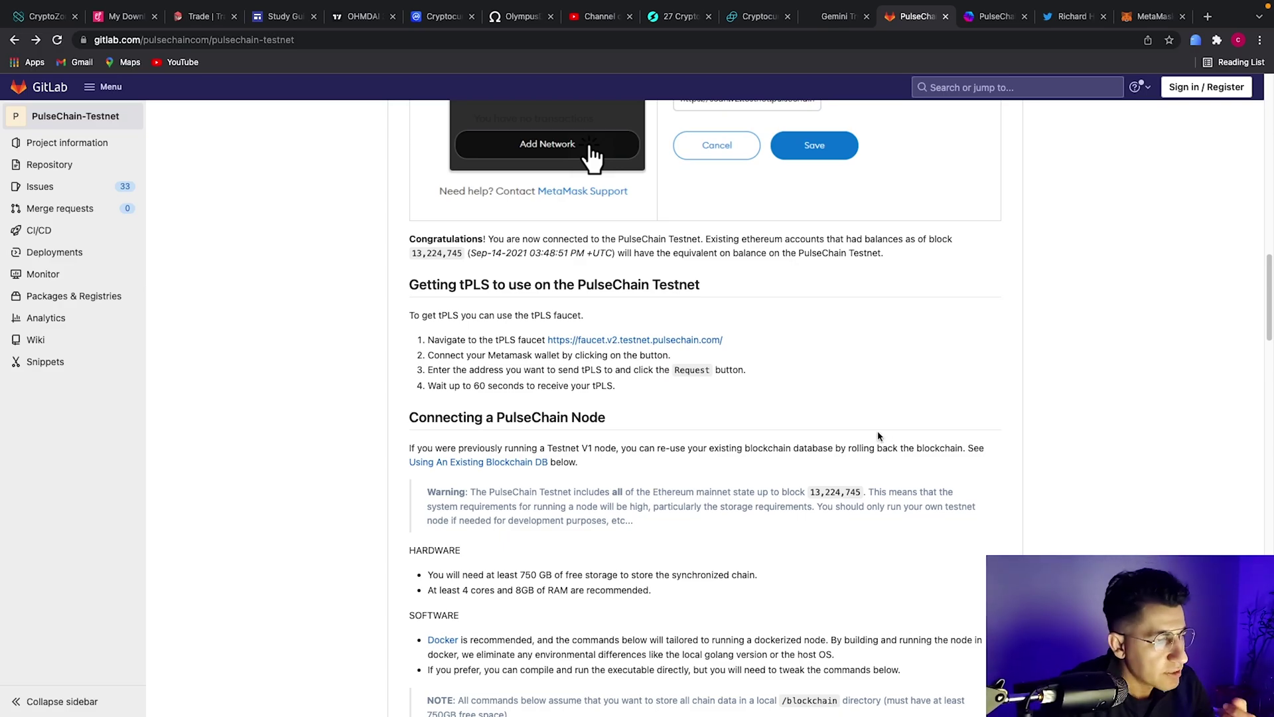
scroll(809, 344, "up", 1)
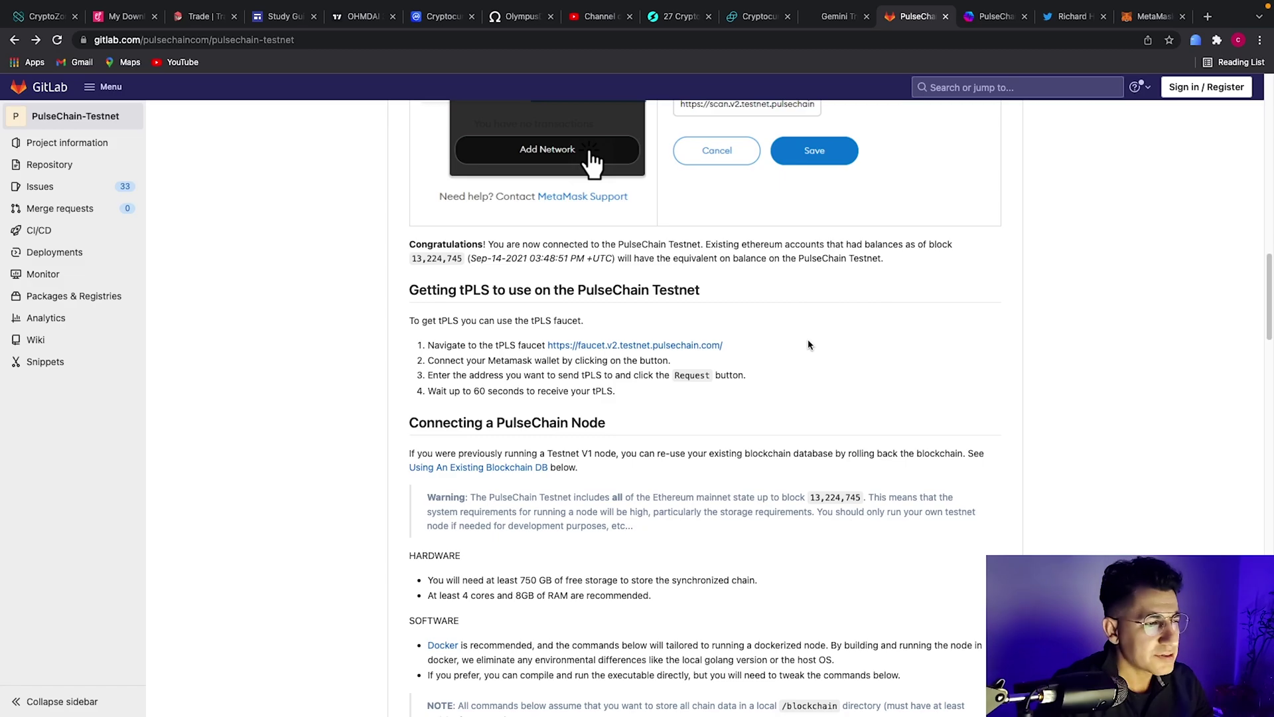
Try to request tPLS for the prefilled wallet address from the faucet linked in the README, and return to the PulseChain-Testnet repository page.
scroll(808, 344, "up", 3)
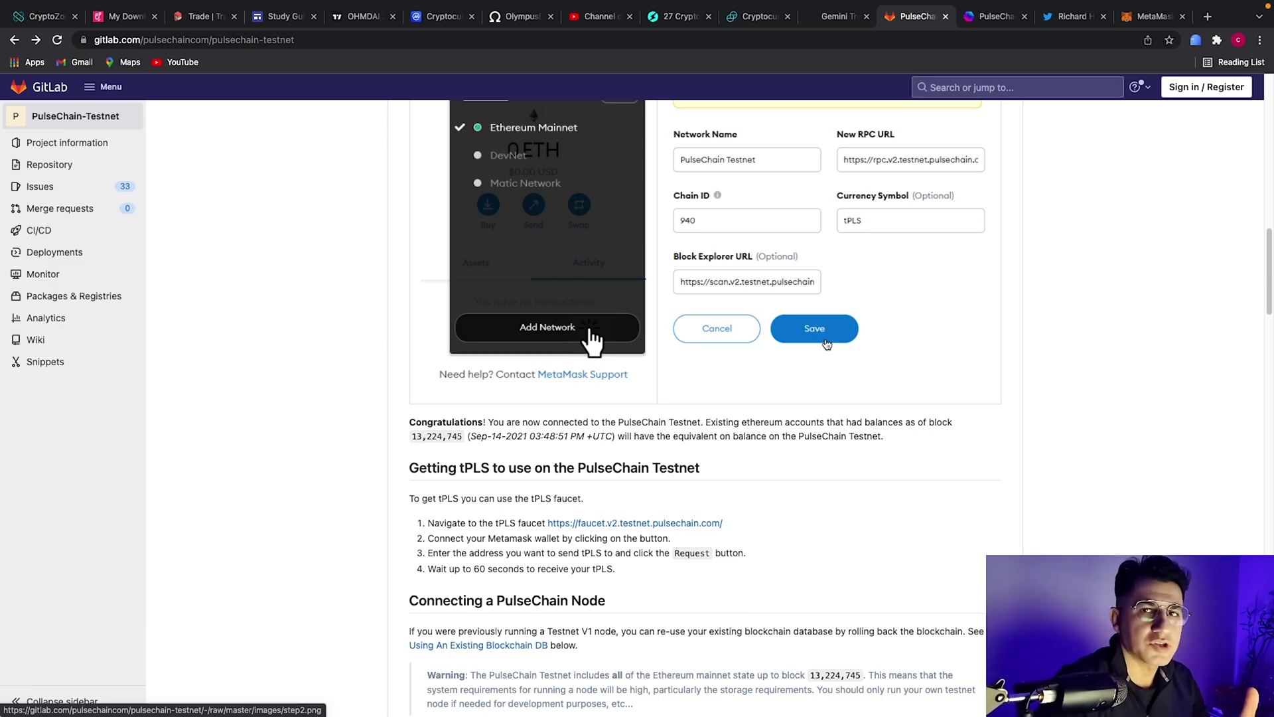
scroll(872, 243, "up", 2)
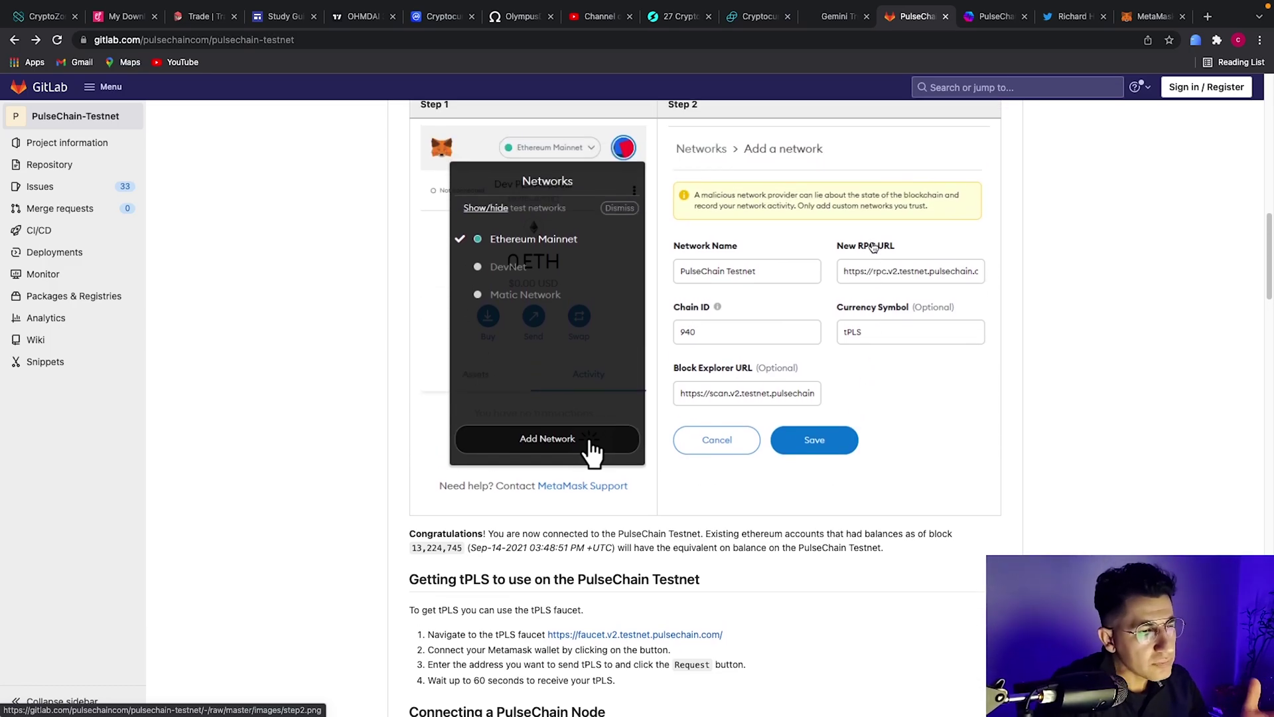
scroll(878, 378, "down", 4)
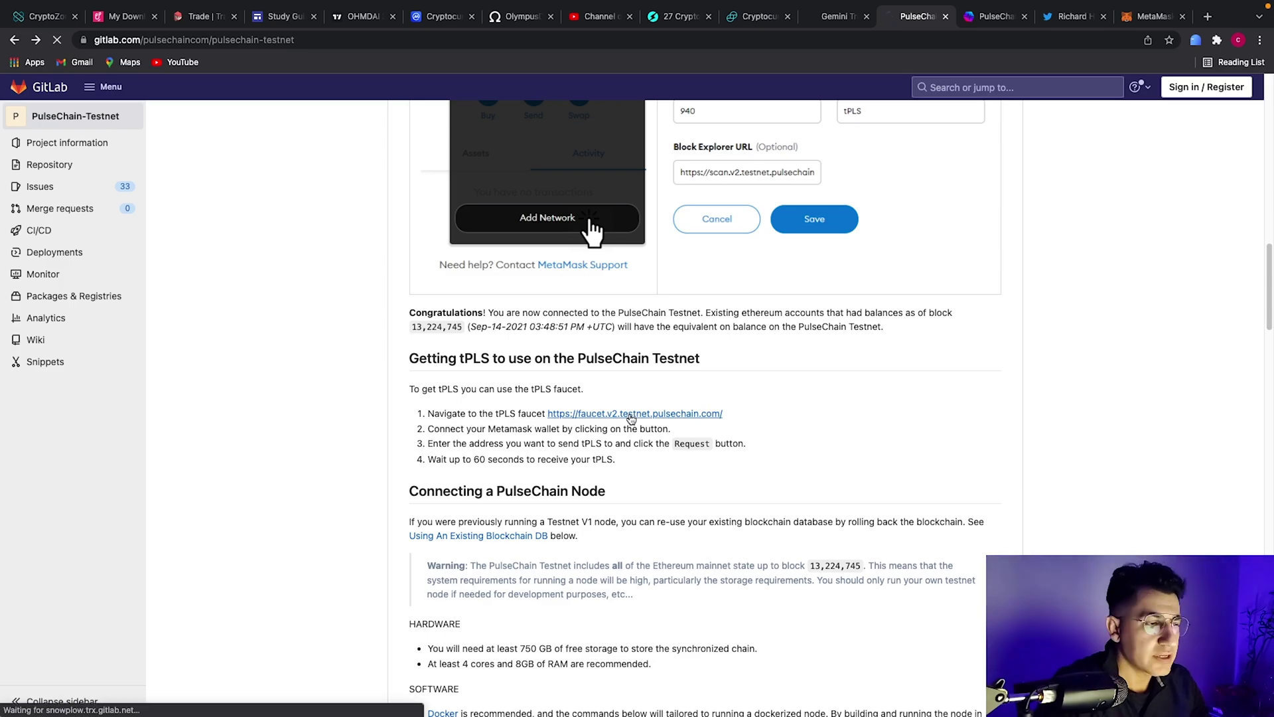
left_click(631, 416)
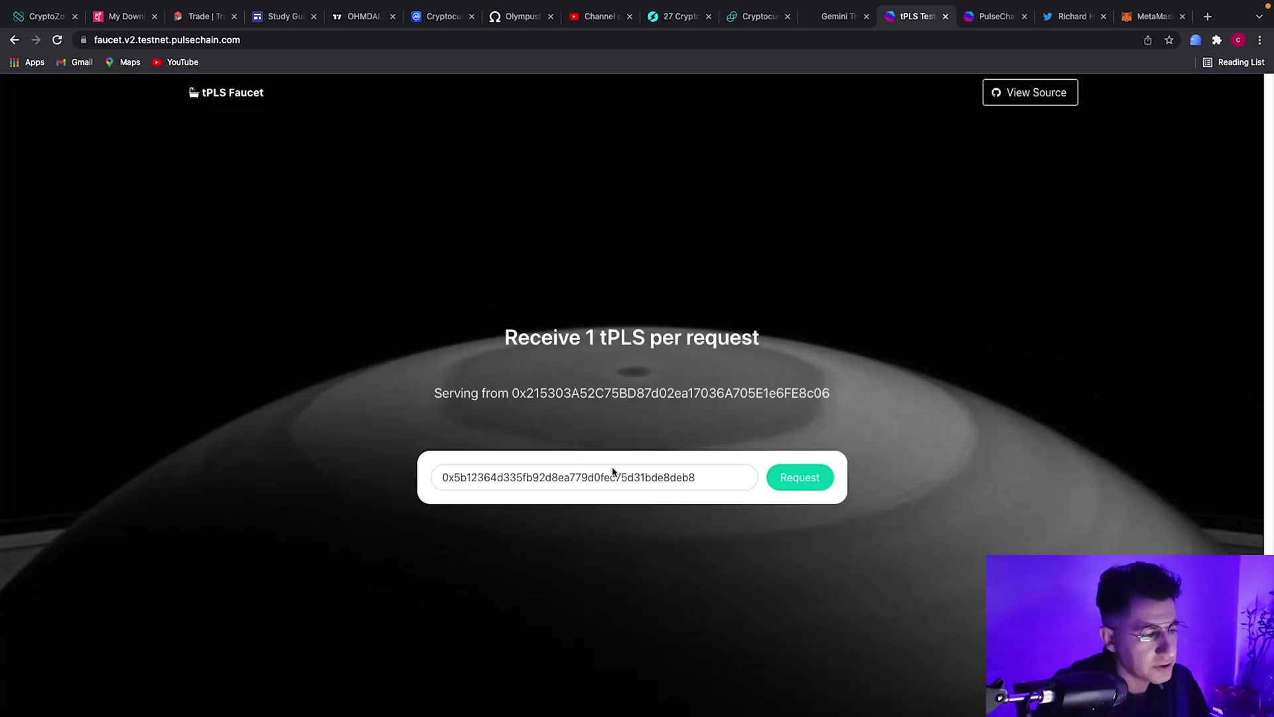
left_click(784, 486)
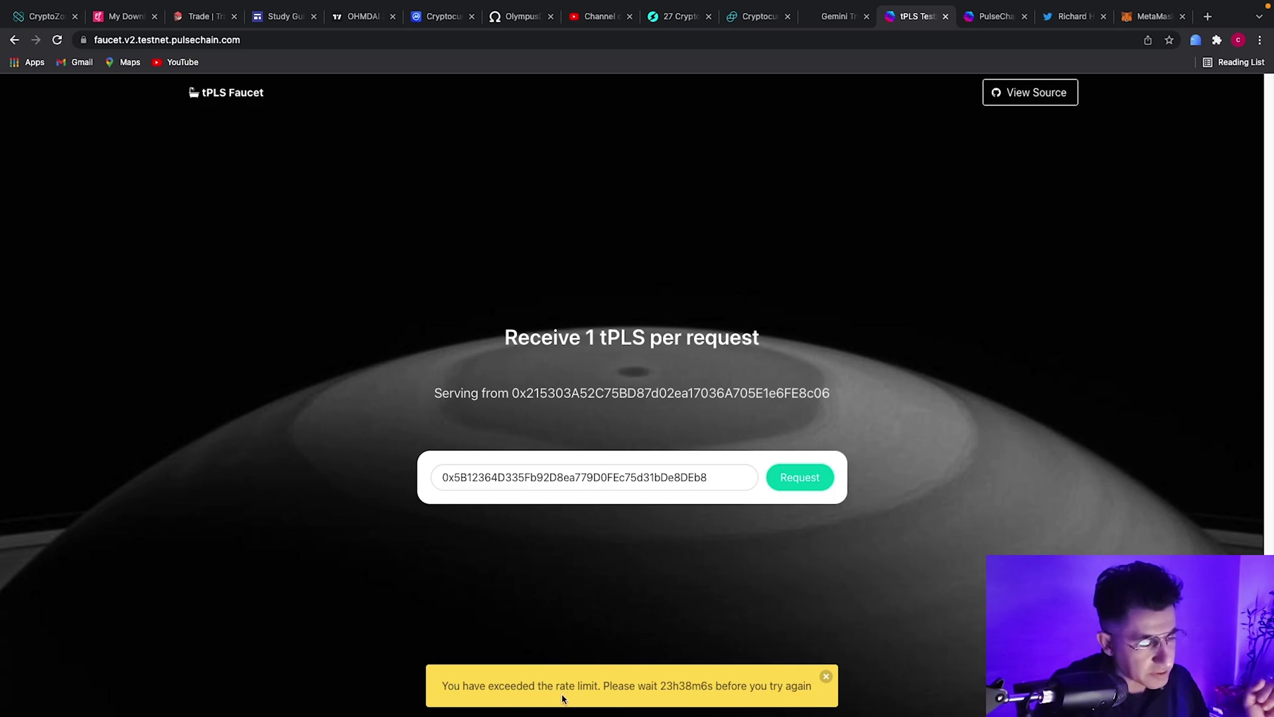
key("super+bracketleft")
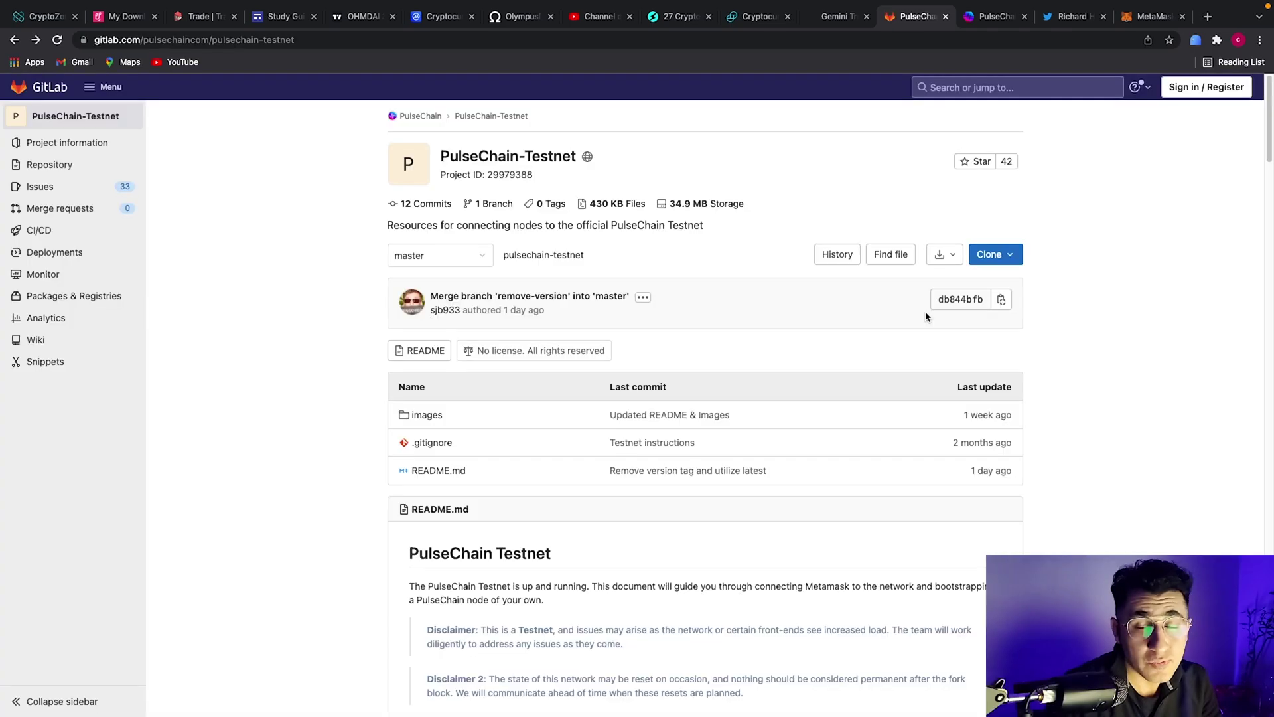